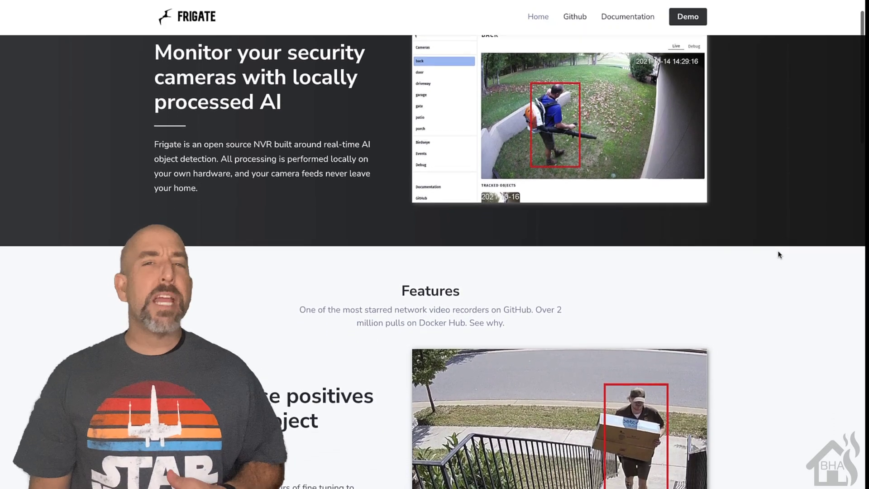
Scroll the Installation guide through Storage, shm-size and the Docker compose and docker run examples
scroll(779, 254, down, 2)
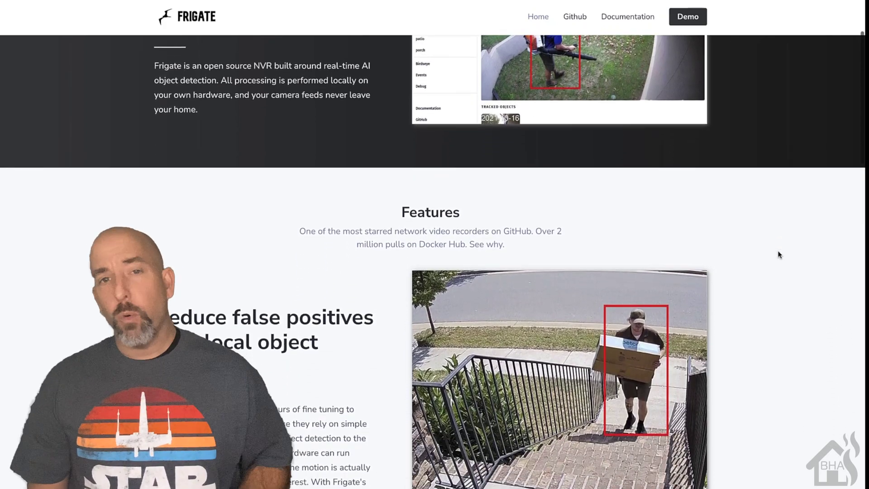
scroll(779, 255, down, 1)
scroll(779, 258, down, 2)
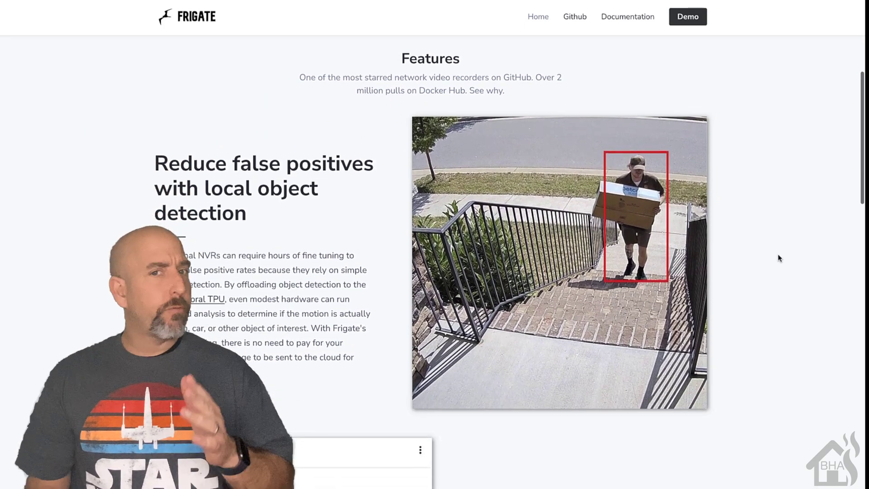
scroll(779, 258, down, 1)
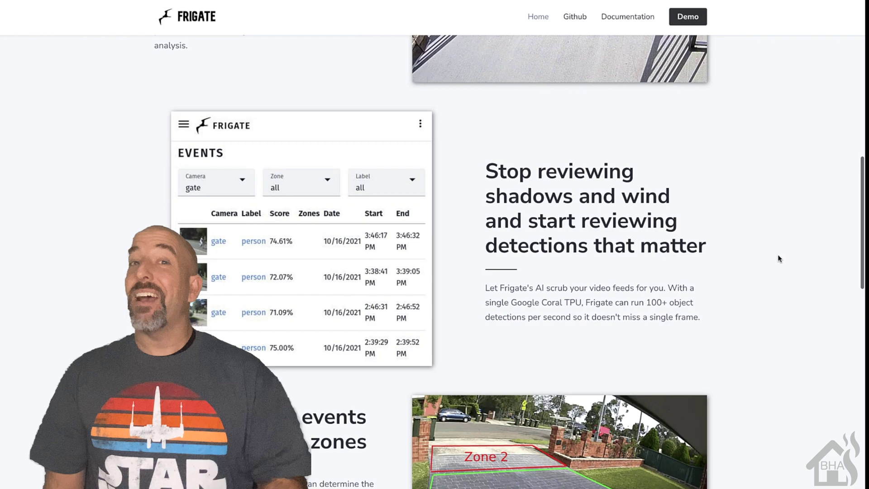
scroll(779, 259, down, 1)
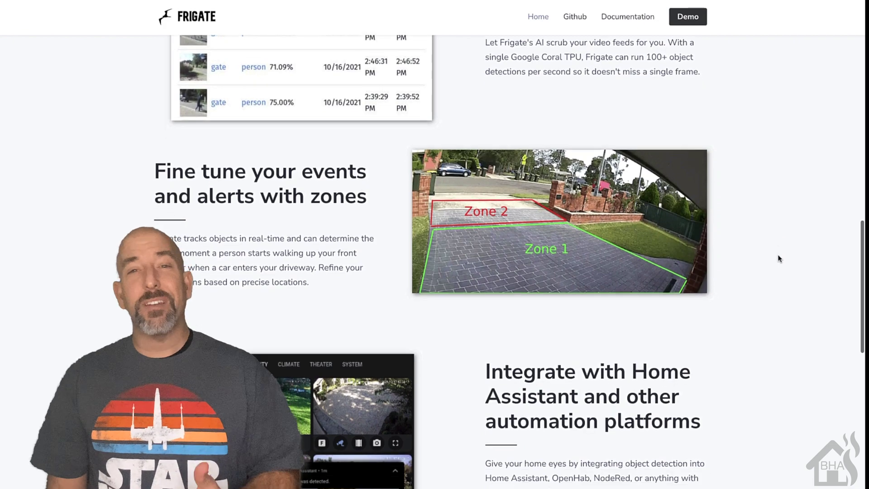
scroll(780, 259, down, 2)
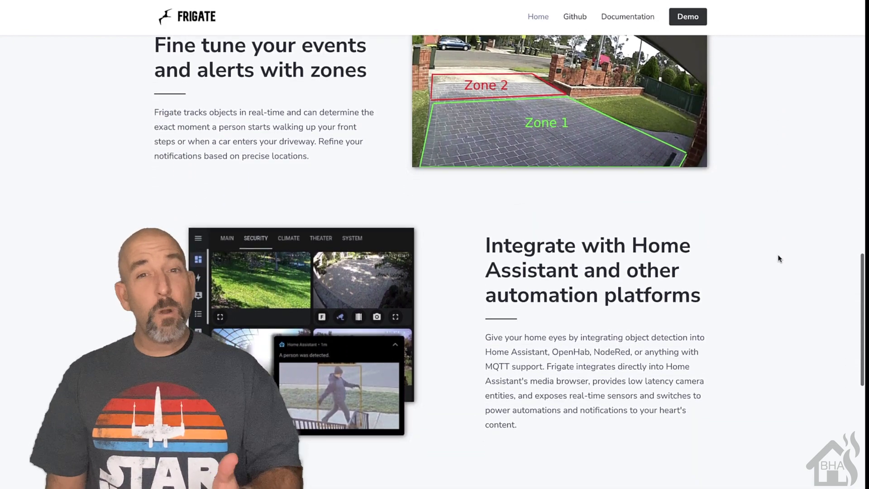
scroll(780, 259, down, 1)
scroll(779, 259, down, 6)
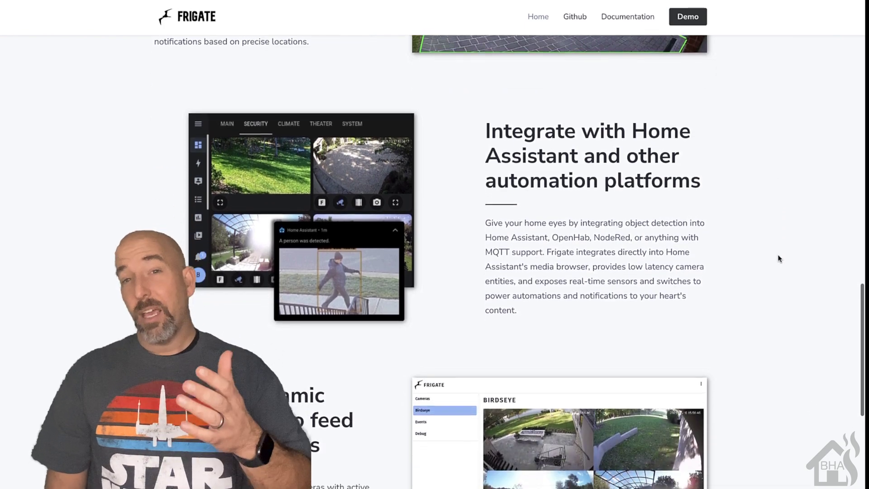
scroll(779, 259, down, 9)
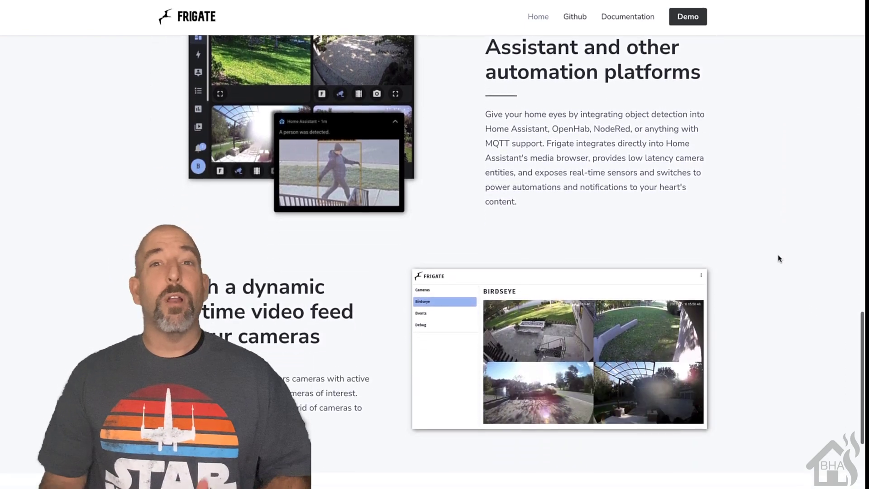
scroll(780, 261, down, 10)
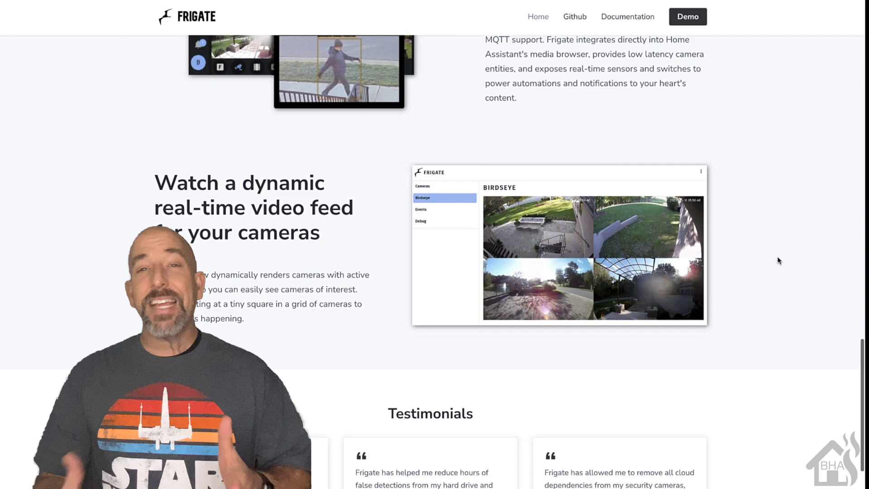
scroll(780, 261, down, 7)
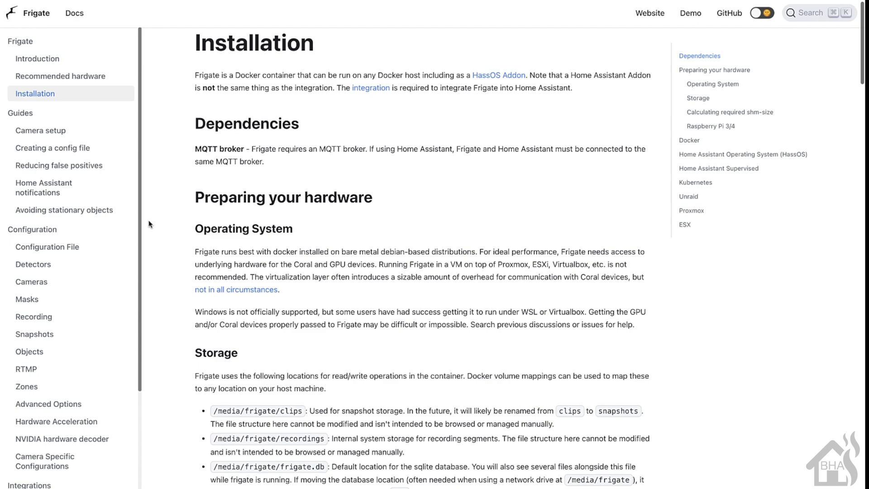
scroll(149, 224, down, 4)
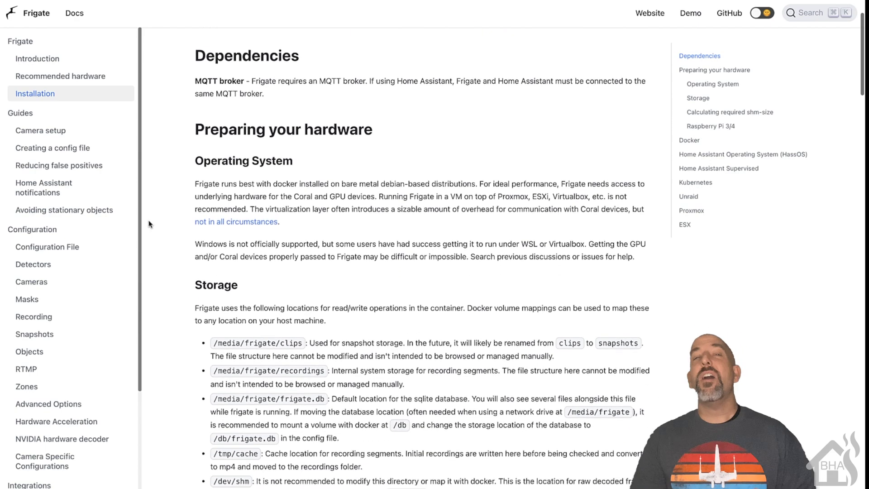
scroll(150, 225, down, 4)
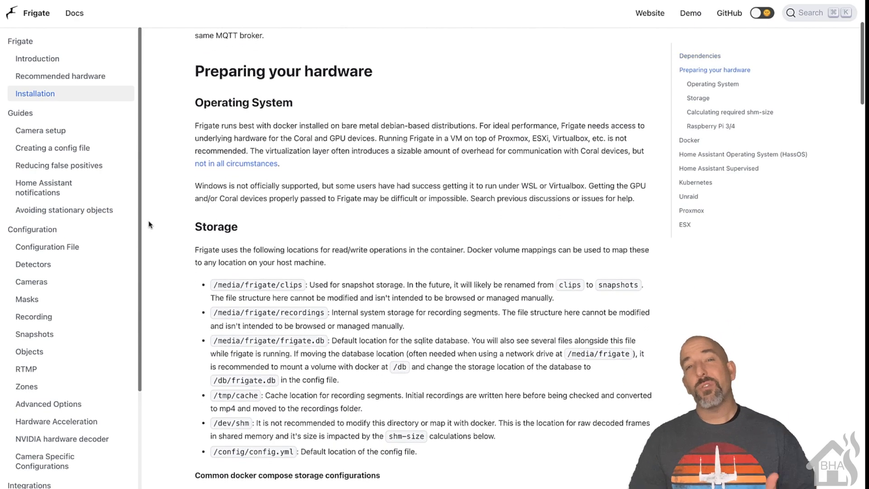
scroll(149, 225, down, 3)
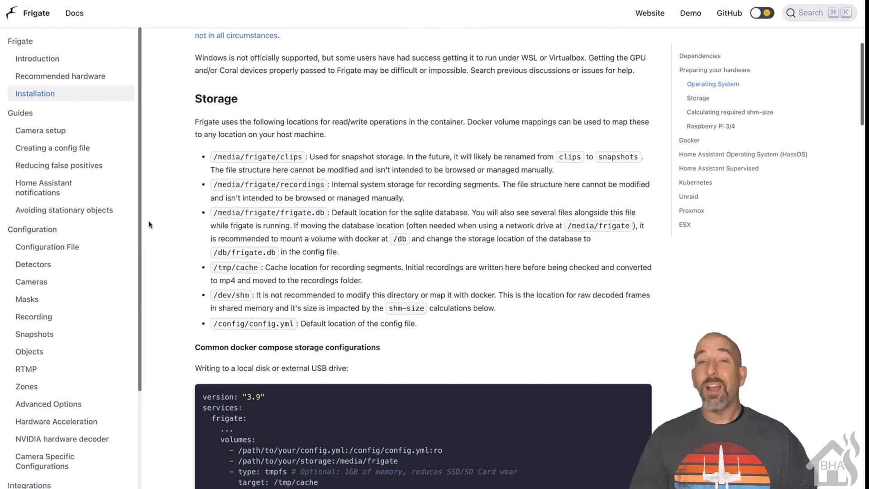
scroll(149, 224, down, 6)
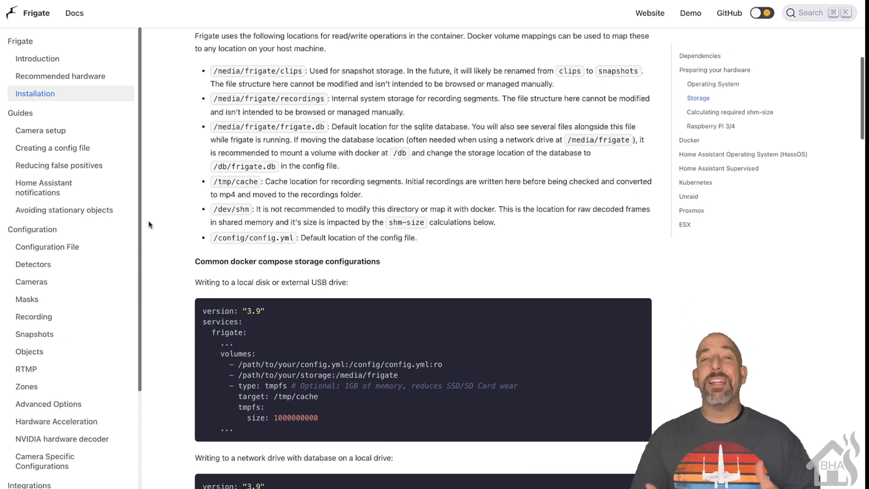
scroll(149, 224, down, 3)
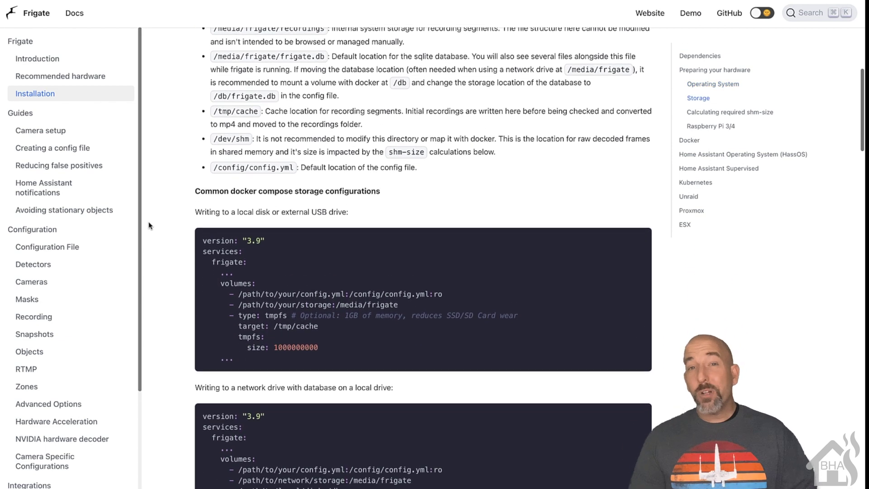
scroll(150, 225, down, 4)
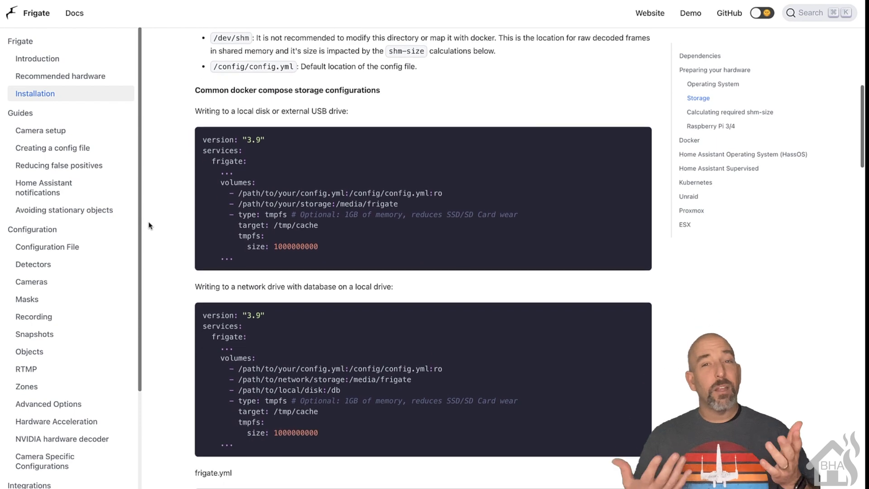
scroll(149, 225, down, 4)
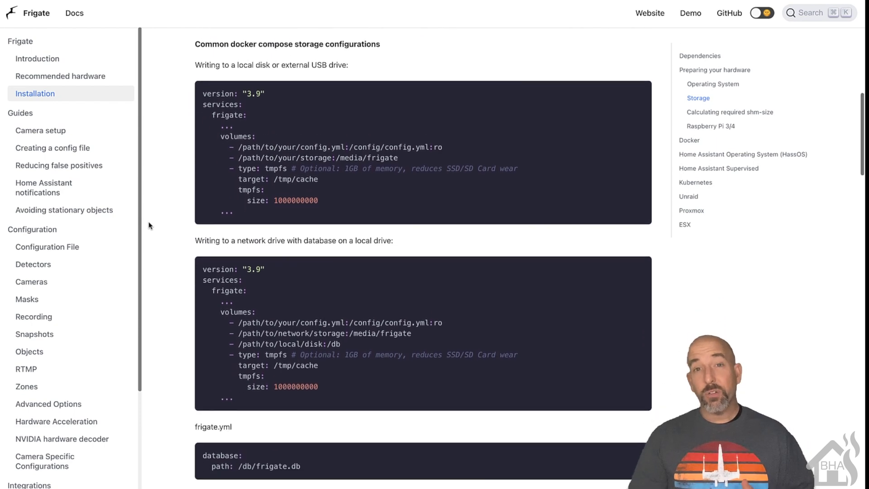
scroll(150, 225, down, 3)
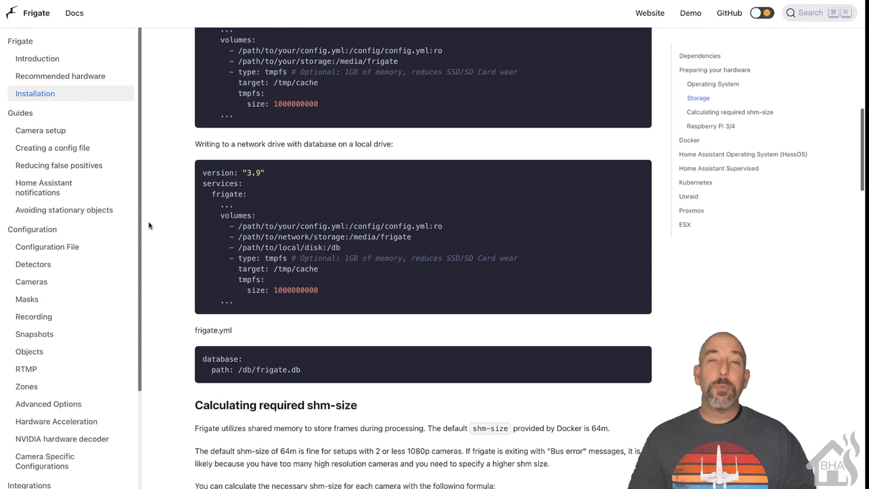
scroll(149, 225, down, 3)
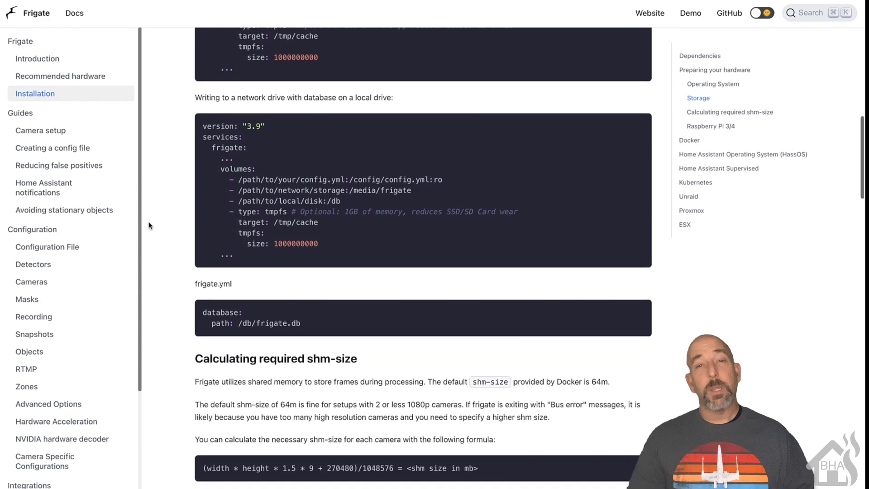
scroll(149, 225, down, 4)
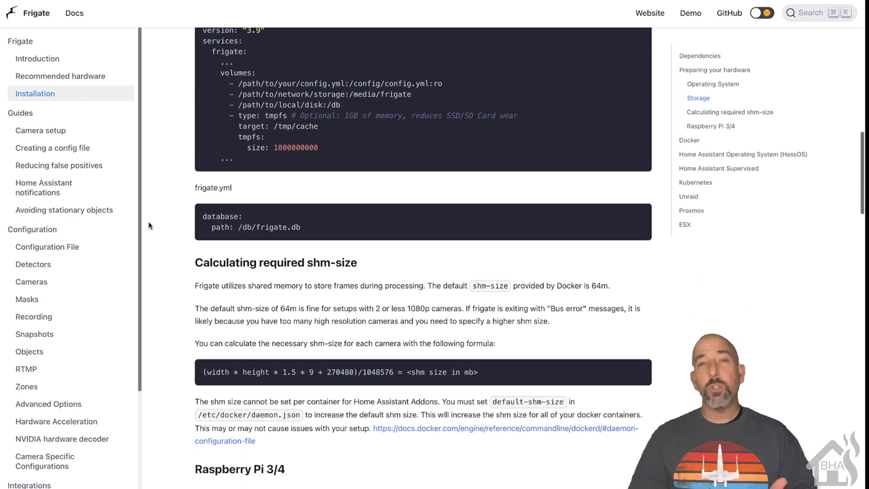
scroll(150, 225, down, 6)
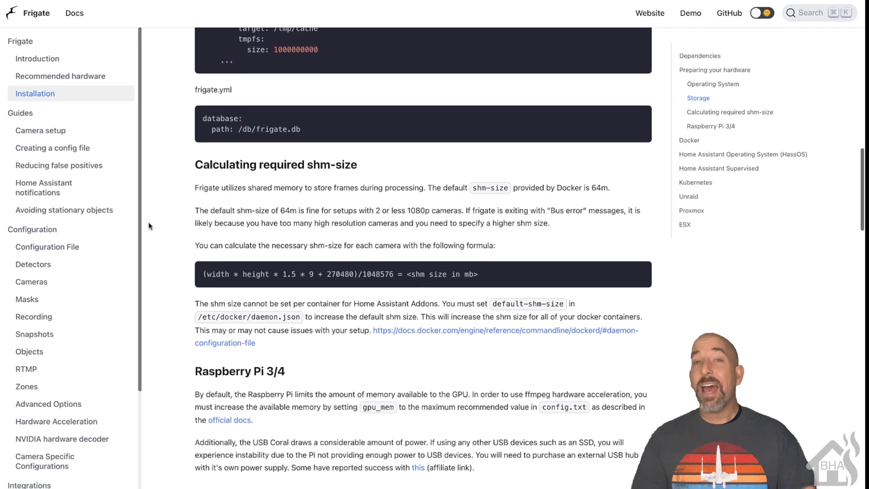
scroll(150, 225, down, 5)
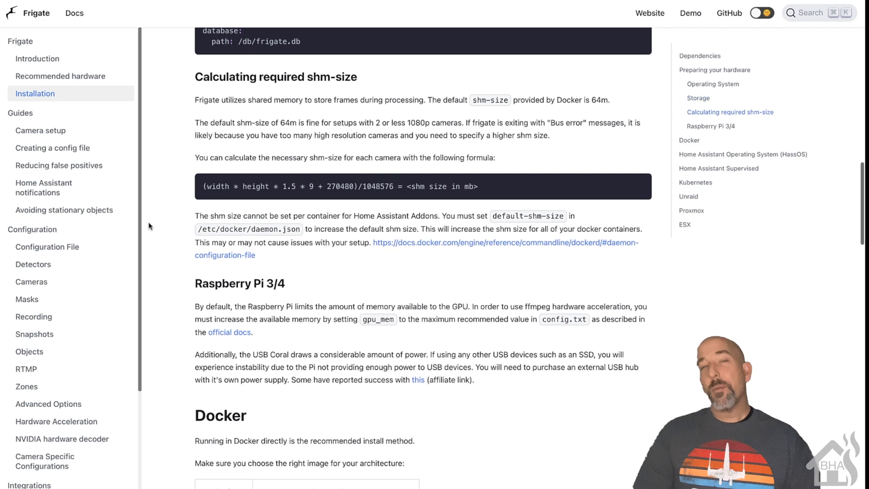
scroll(150, 225, down, 1)
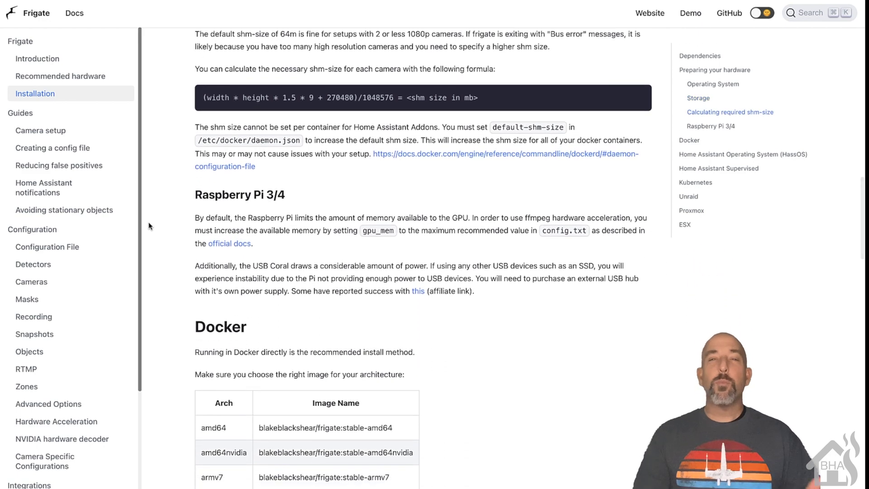
scroll(149, 225, down, 3)
scroll(149, 225, down, 4)
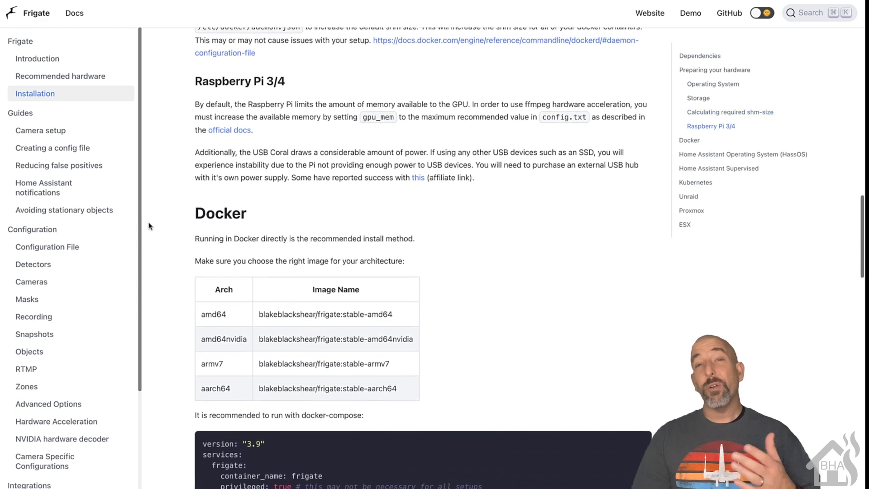
scroll(149, 225, down, 6)
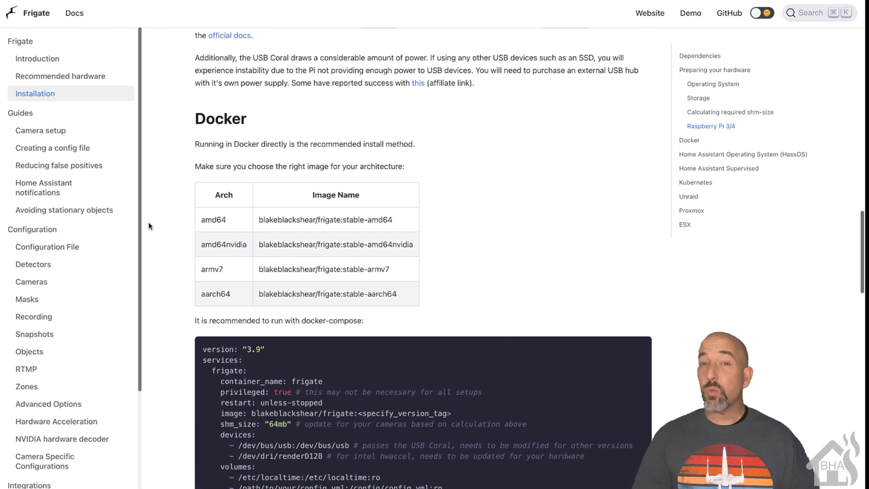
scroll(149, 225, down, 4)
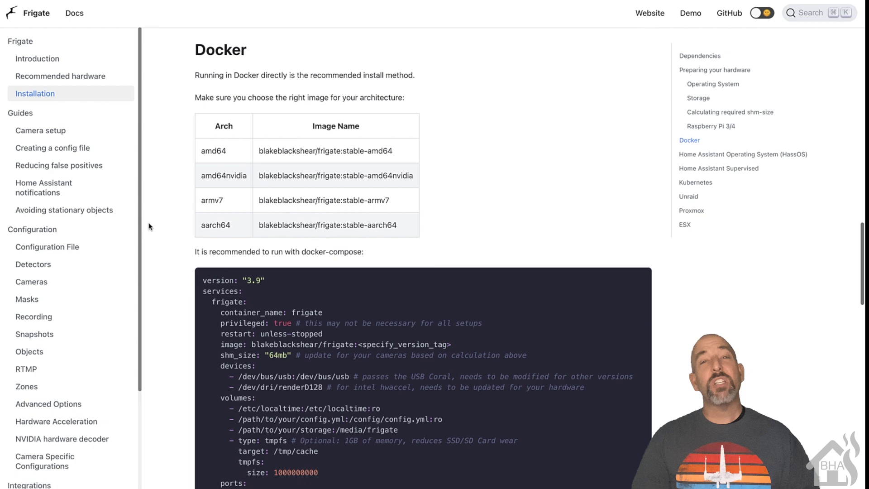
scroll(150, 226, down, 4)
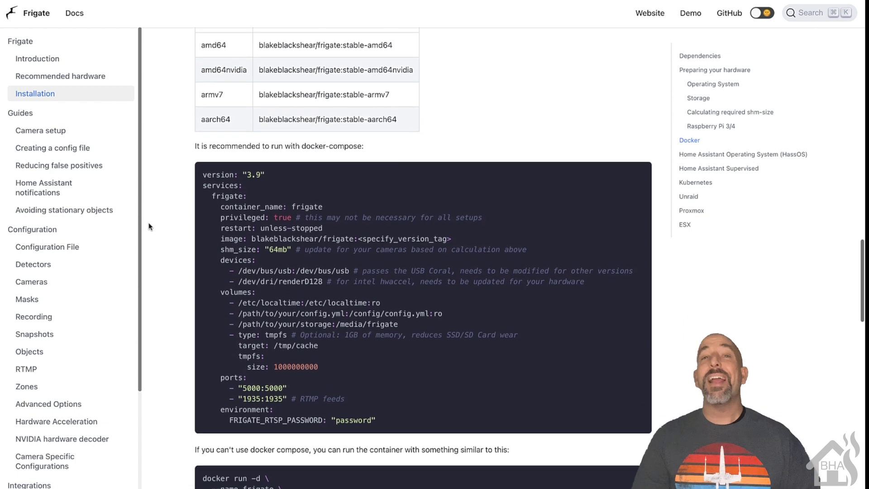
scroll(150, 226, down, 5)
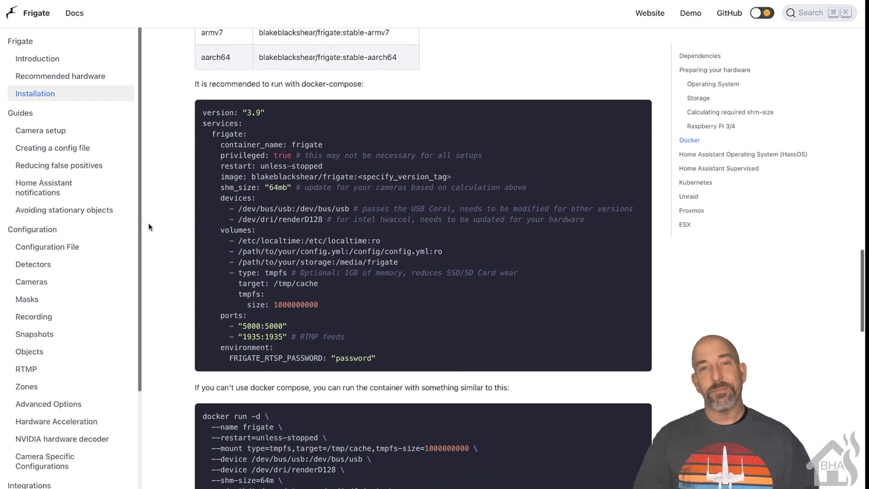
scroll(149, 226, down, 1)
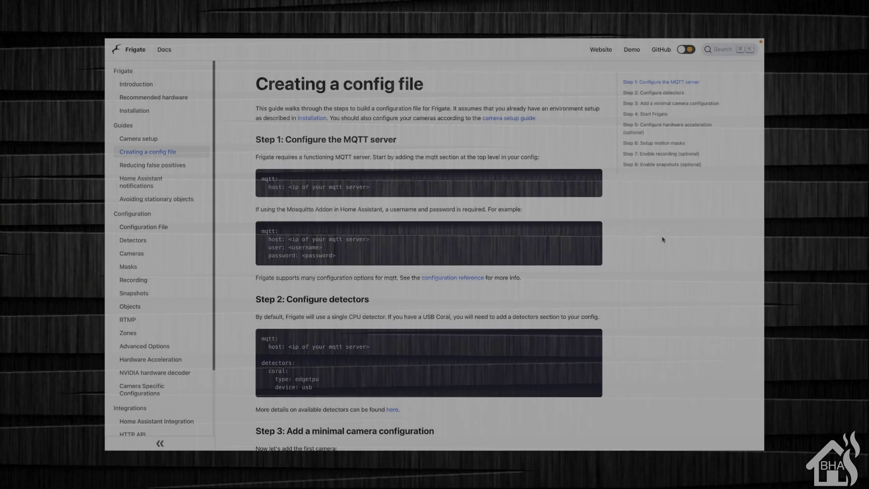
Scroll the config-file guide down to the Step 3 minimal camera configuration example
scroll(663, 240, down, 2)
scroll(662, 239, down, 2)
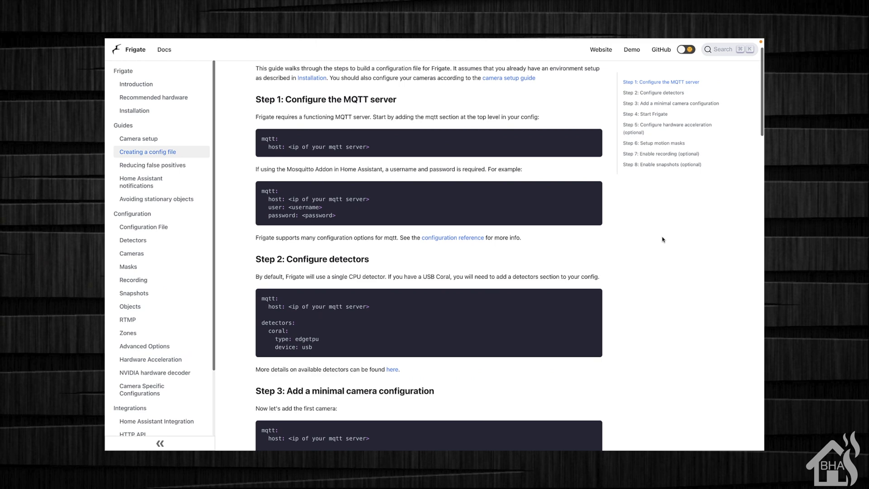
scroll(663, 240, down, 1)
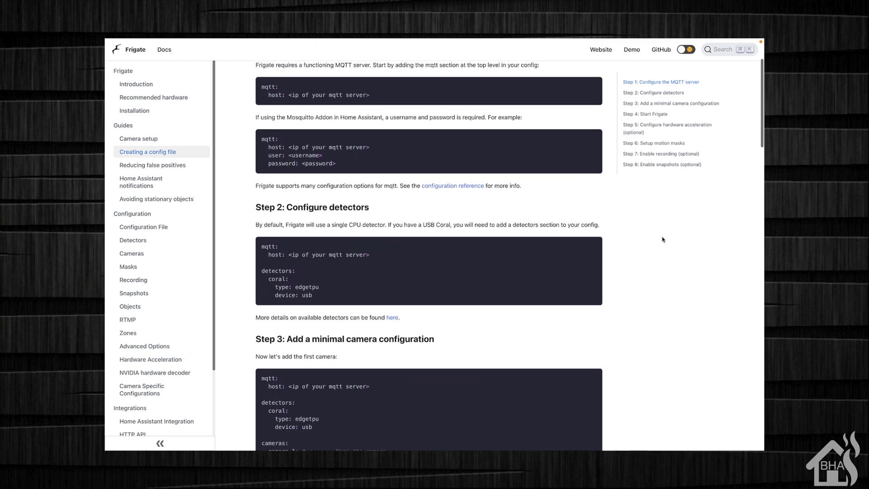
scroll(663, 239, down, 2)
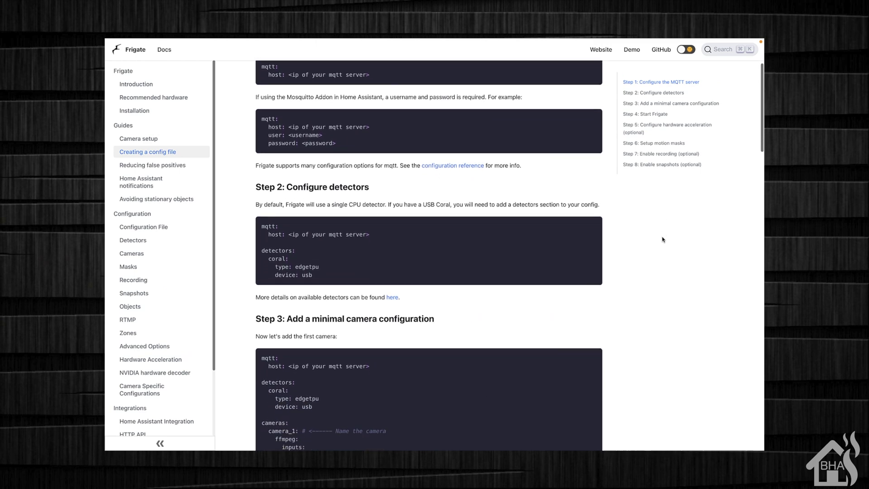
scroll(662, 240, down, 2)
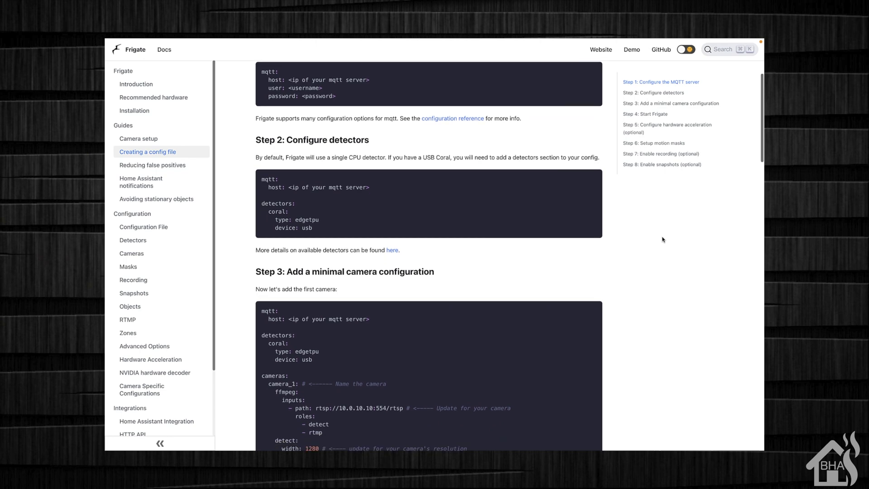
scroll(663, 239, down, 1)
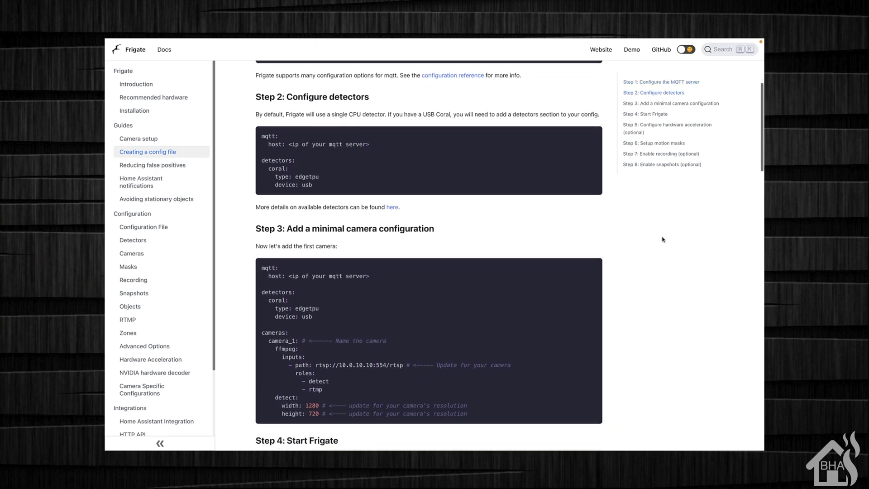
scroll(663, 239, down, 2)
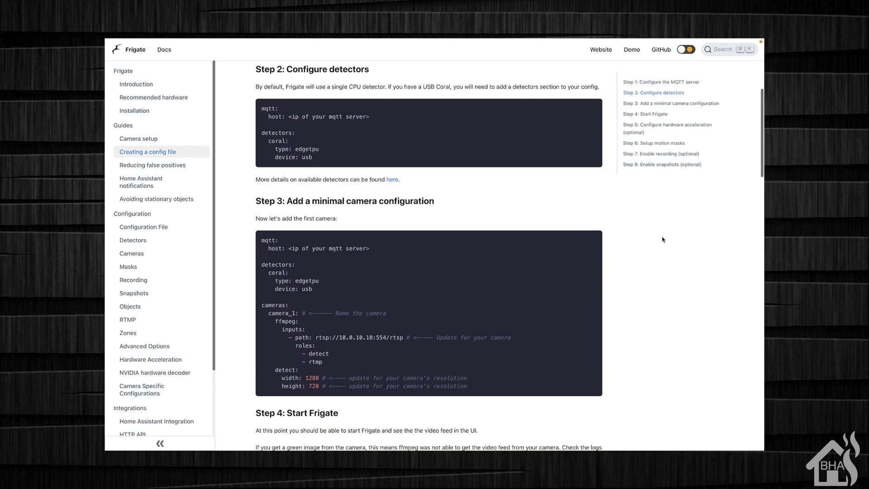
scroll(662, 239, down, 2)
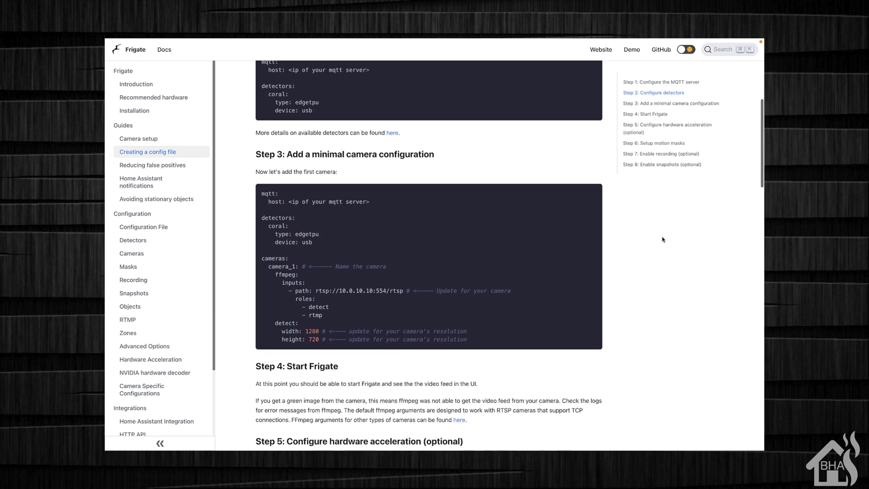
scroll(663, 239, down, 1)
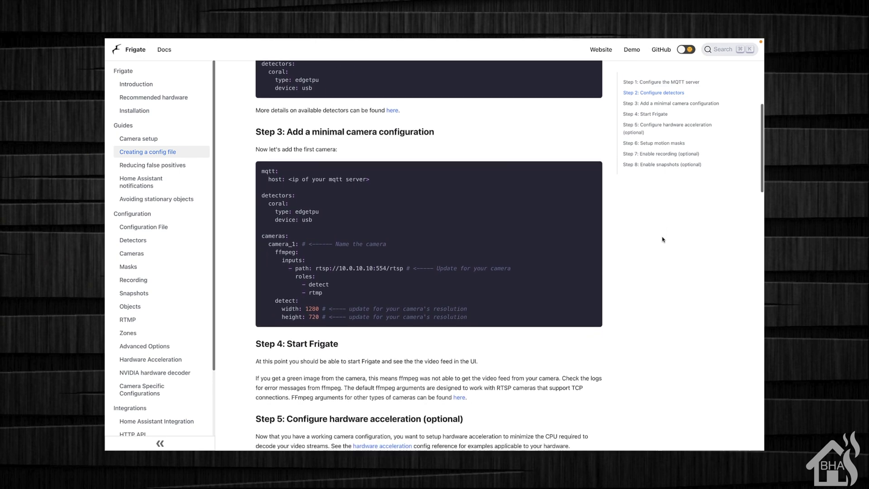
scroll(662, 239, down, 1)
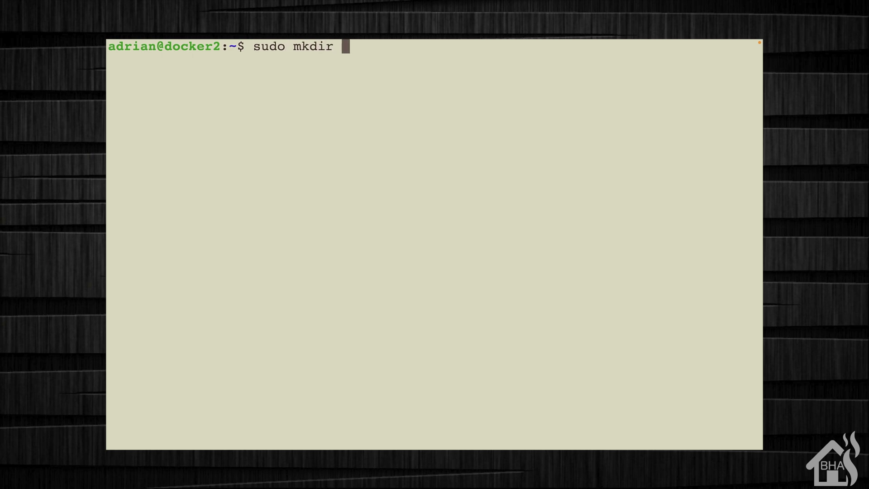
Create a frigate directory, move into it, and open a new config.yml in vi
text(te)
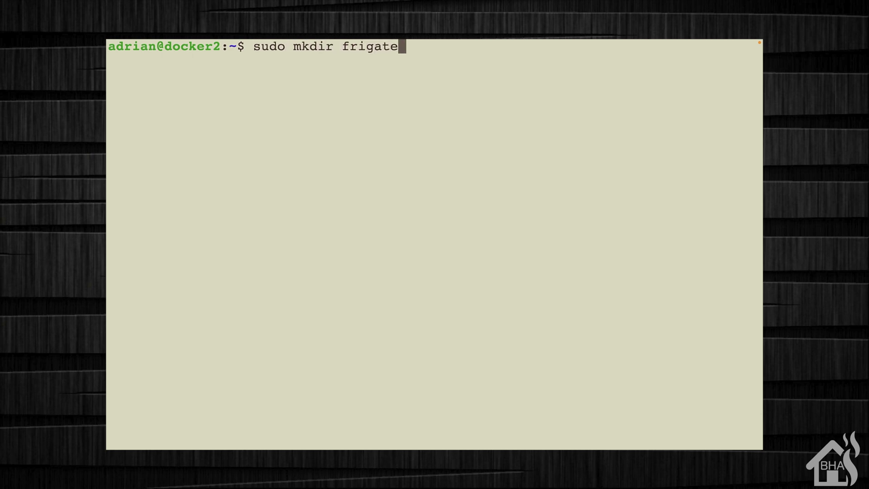
key(Return)
text(cd frigate)
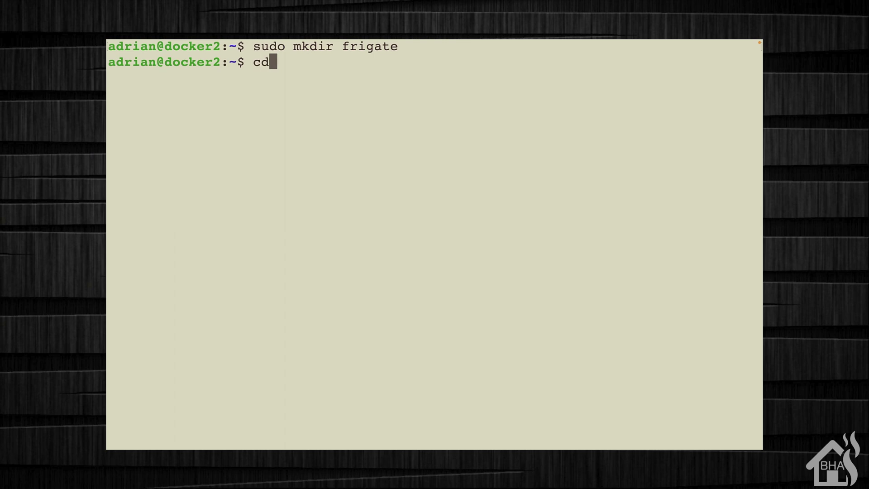
key(Return)
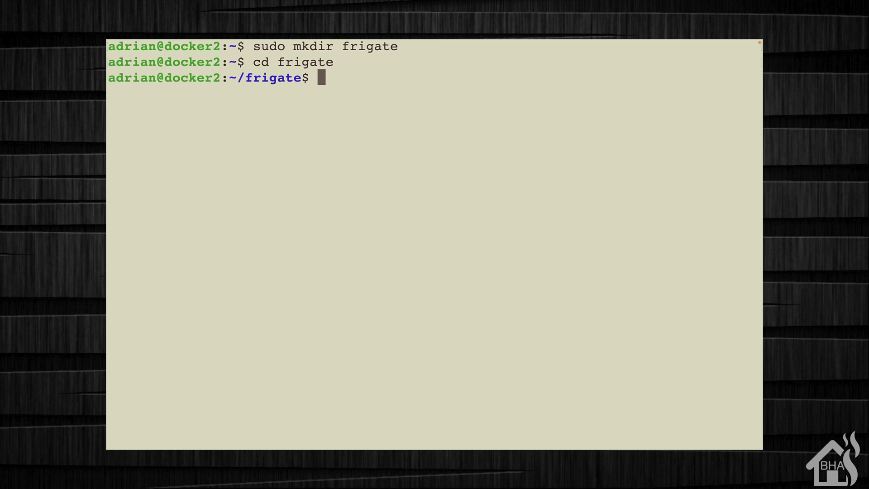
text(sudo)
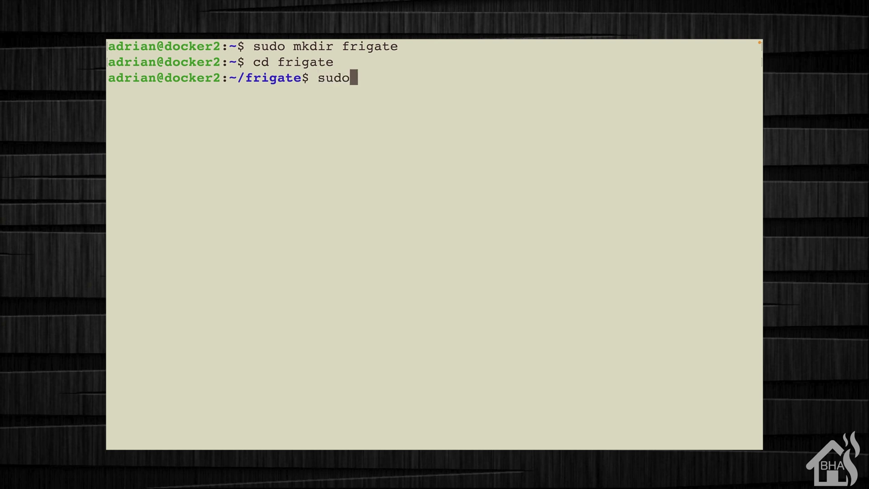
text( vi config.)
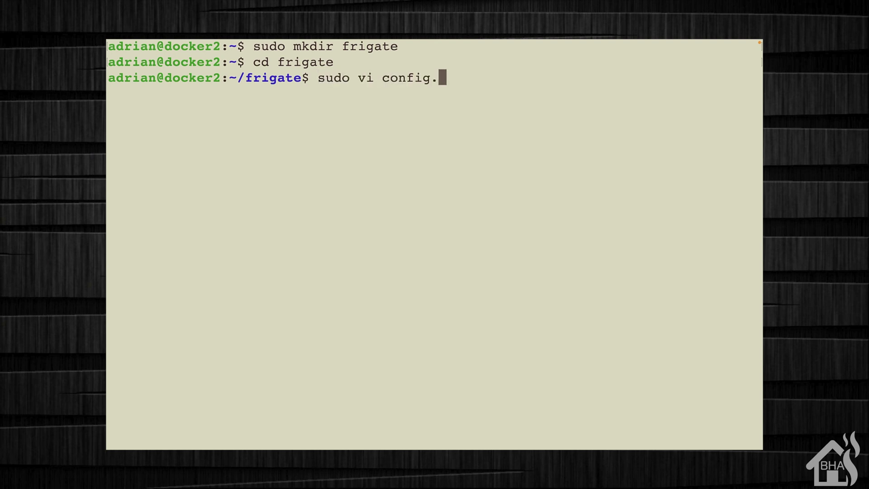
text(yml)
key(Return)
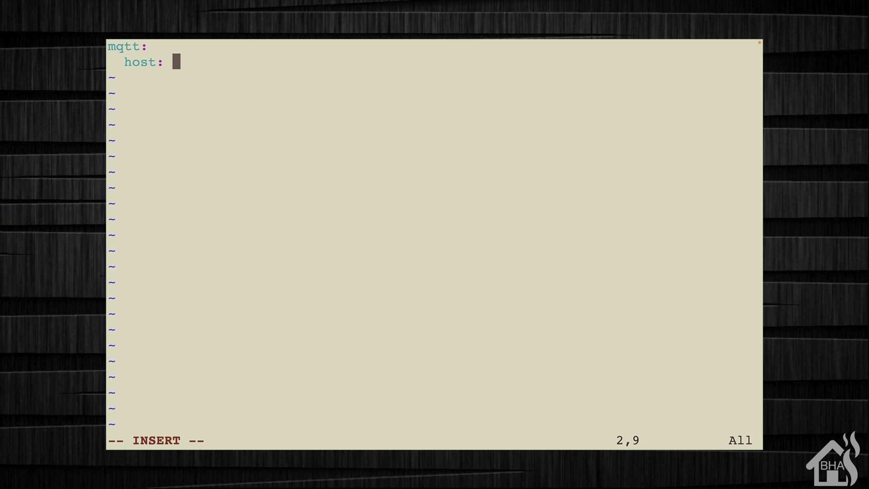
Enter mqtt host 10.10.10.4 with user and password lines, then begin a cameras: section
text(10.10.4)
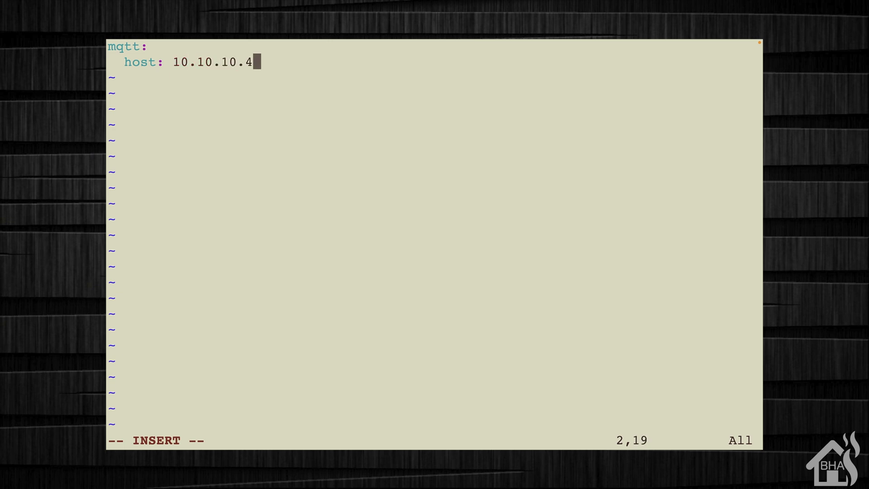
key(Return)
text(user: )
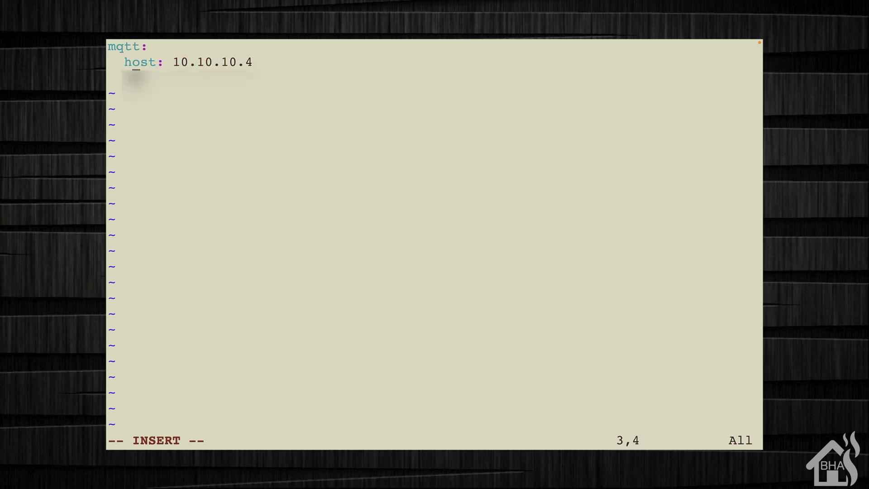
text(admin)
key(Return)
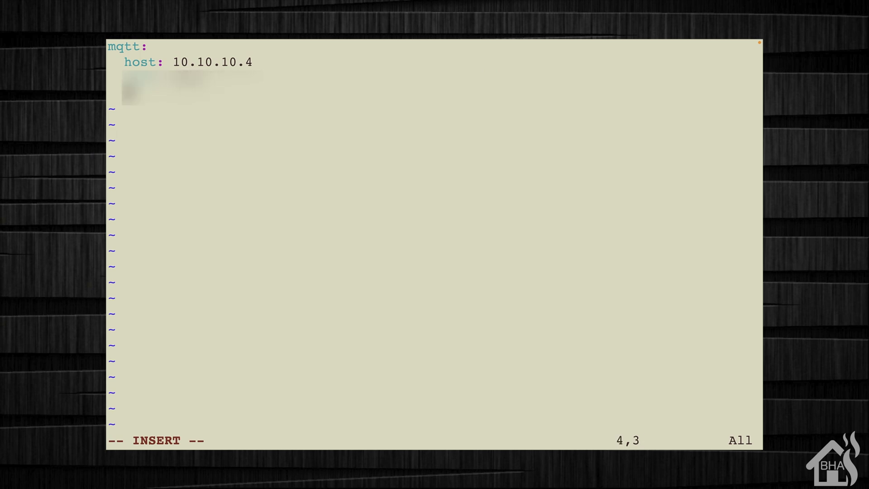
text(pass)
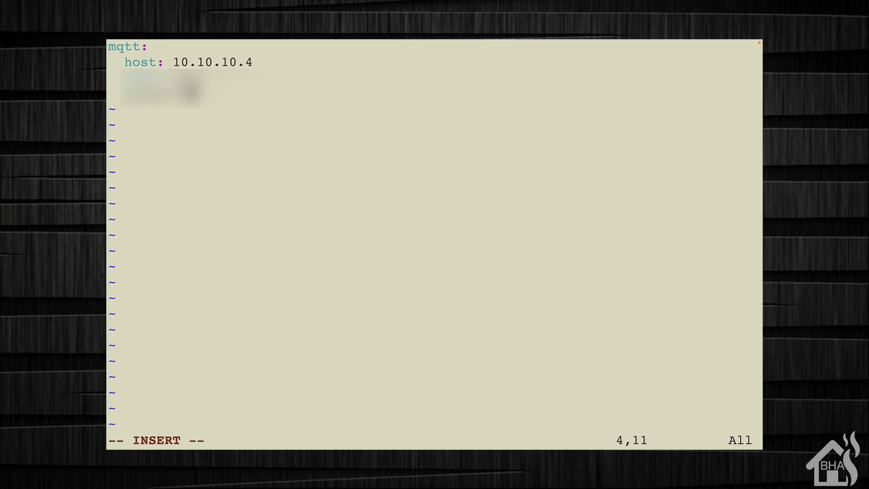
text(: password)
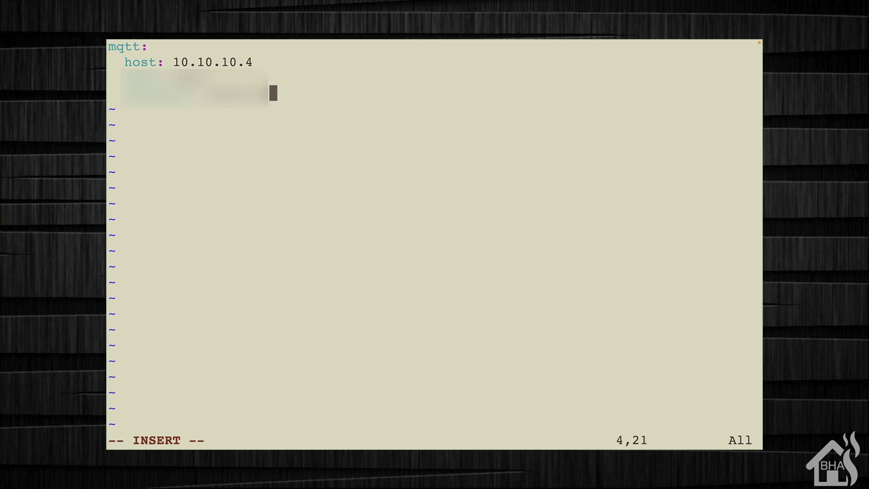
key(Return)
key(Return)
key(BackSpace)
key(BackSpace)
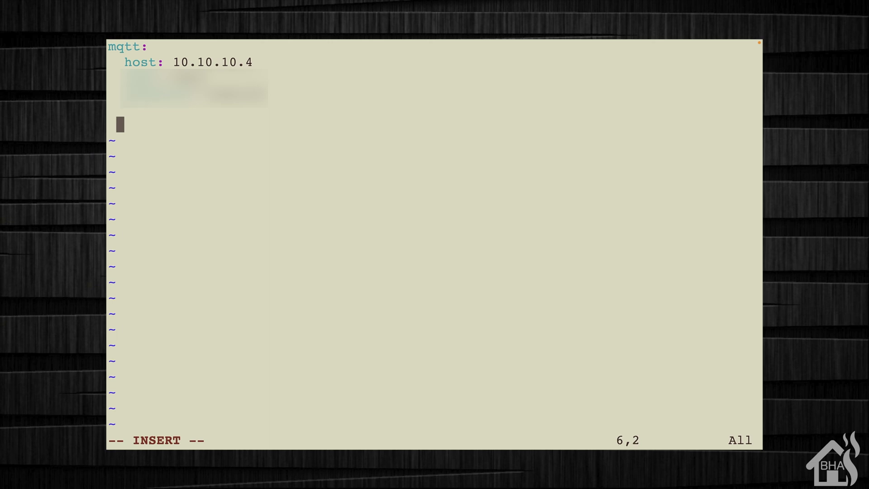
text(cameras)
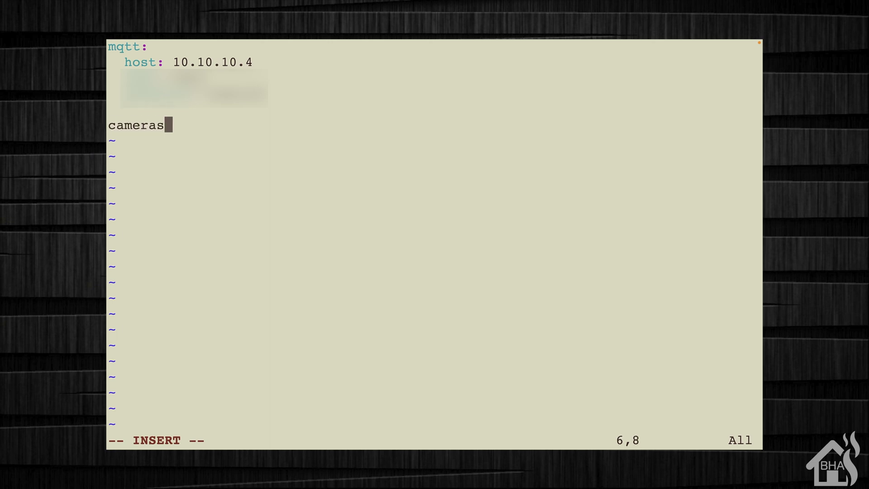
text(:)
Add camera back1 with ffmpeg inputs pointing to an RTSP path at 10.10.10.65:554
key(Return)
text(ba)
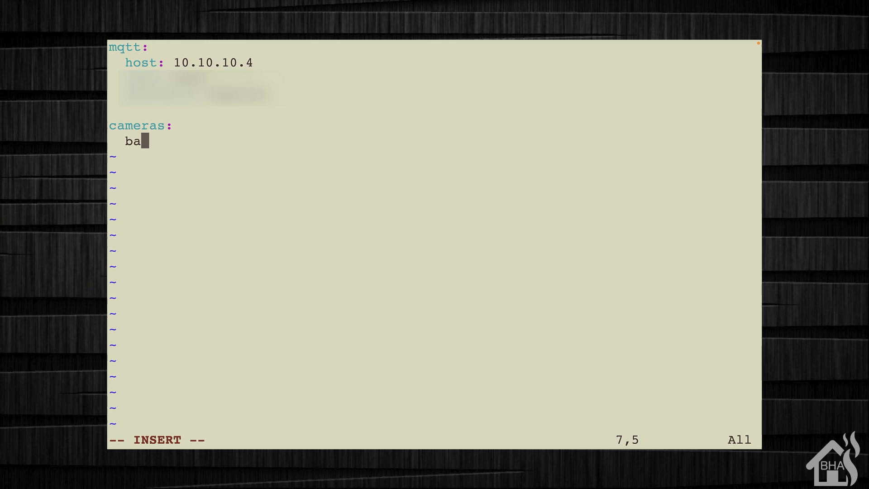
text(ck)
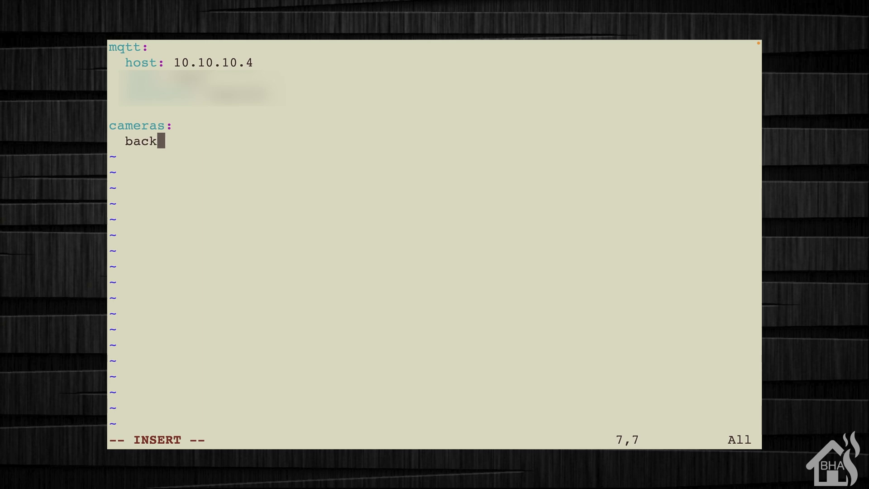
text(1:)
key(Return)
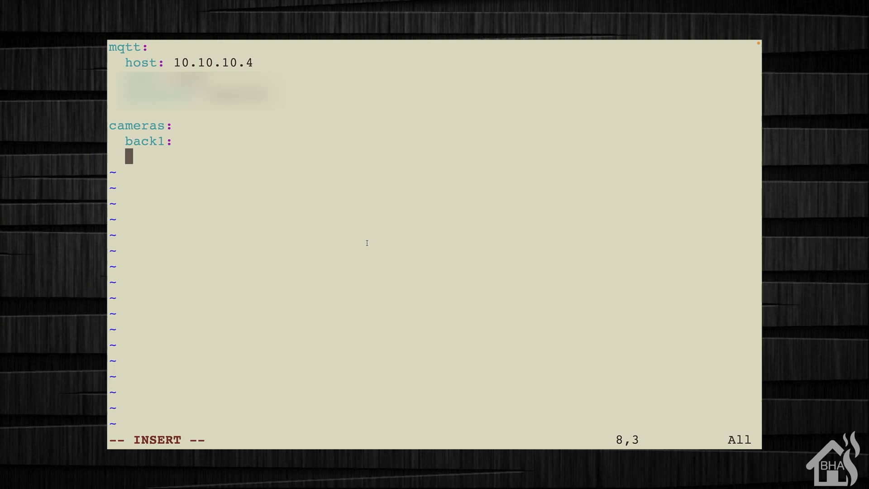
text(ffmpleg)
key(BackSpace)
key(BackSpace)
key(BackSpace)
text(eg)
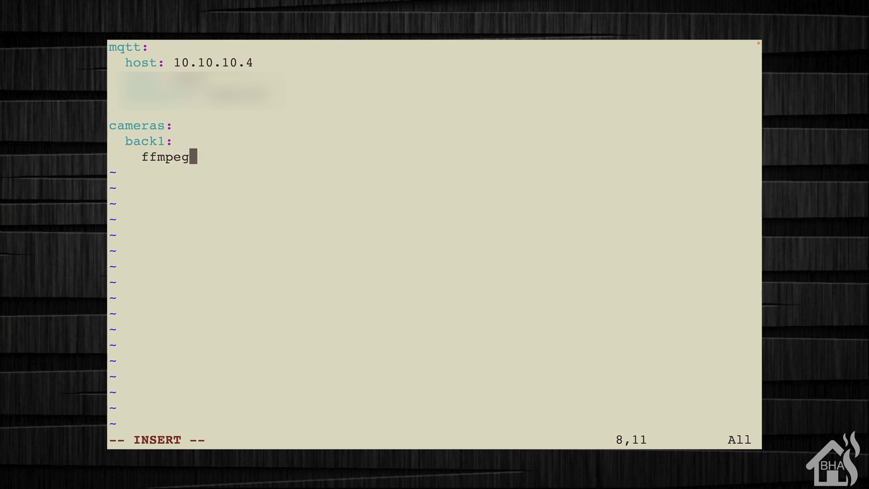
text(:)
key(Return)
text(in)
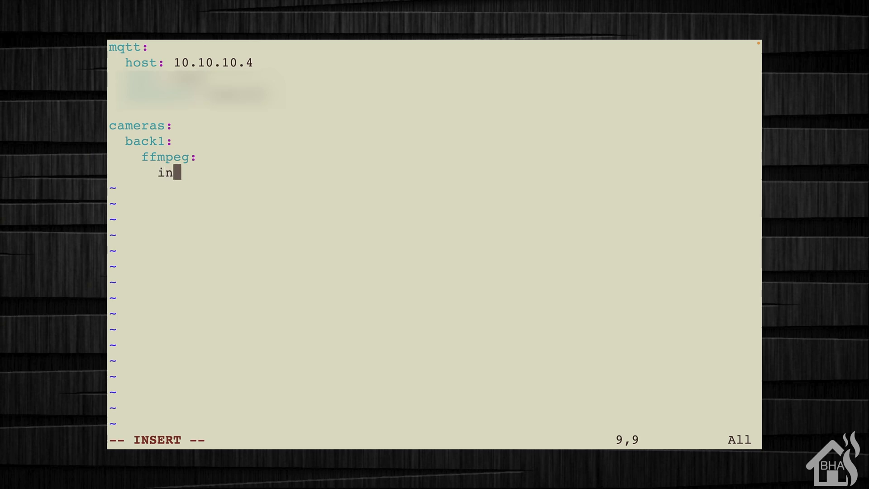
text(puts:)
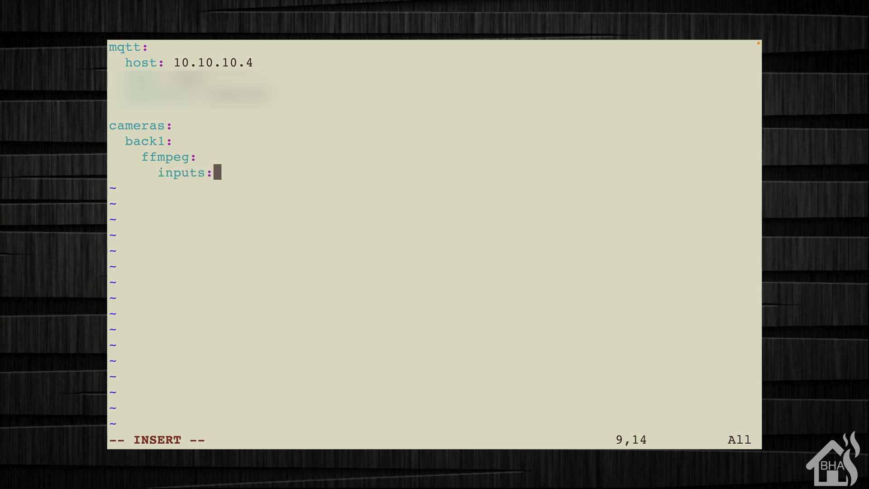
key(BackSpace)
text(:)
key(Return)
text(- )
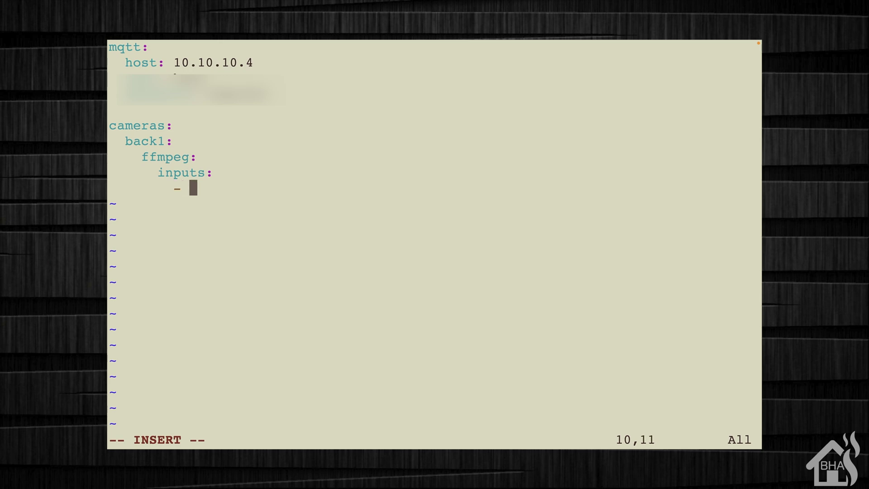
text(path:)
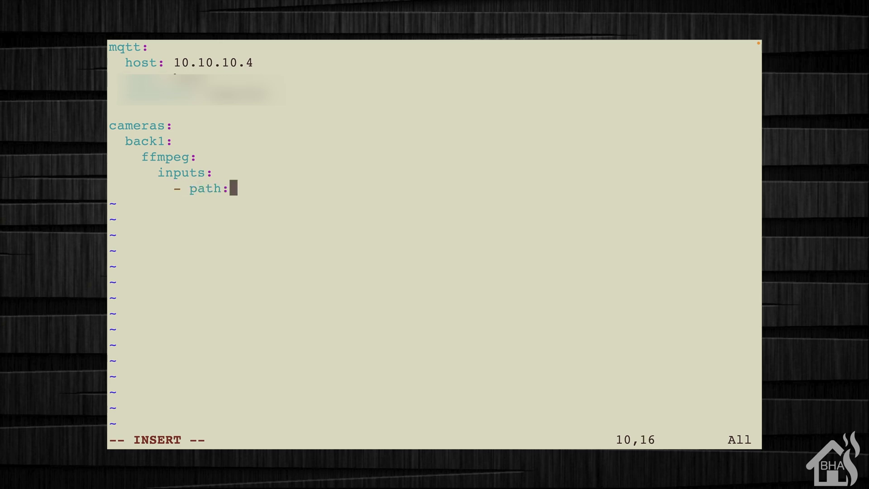
text( rtsp:)
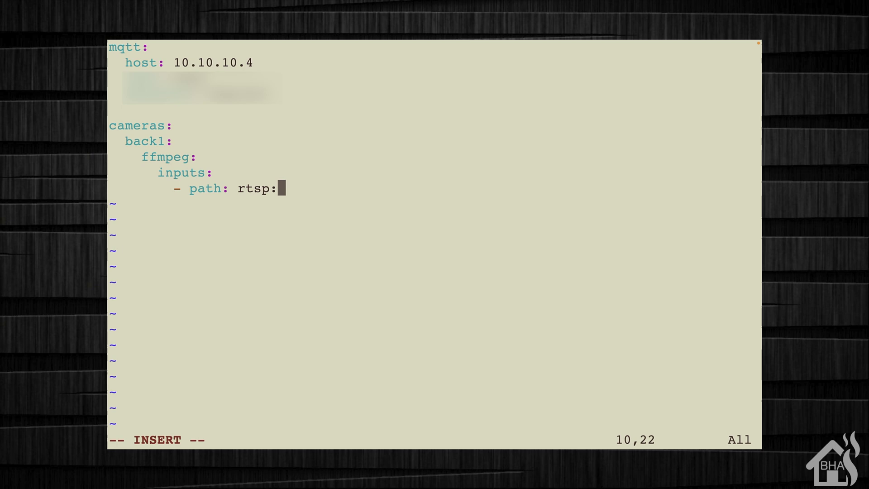
text(//a)
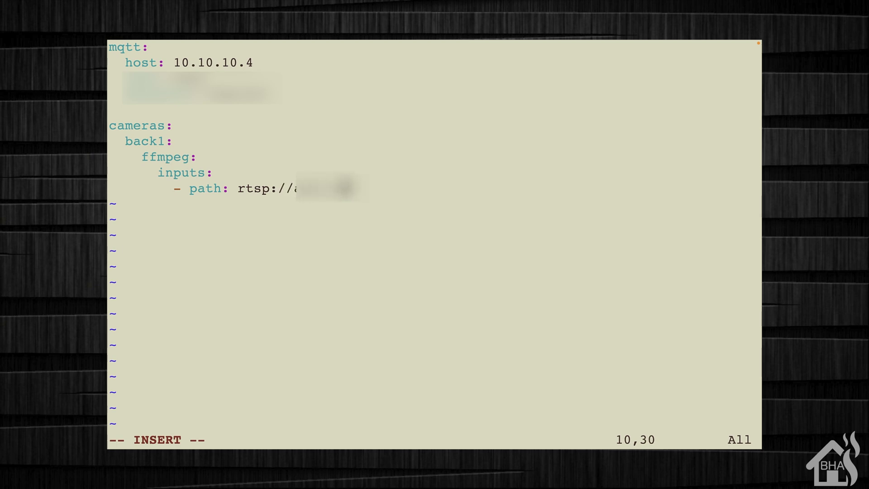
text(dmin:passwod1)
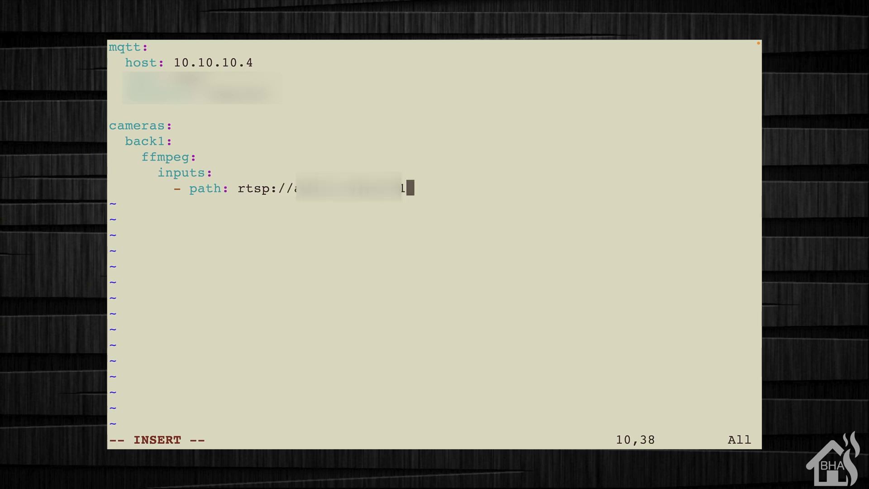
text(@10.10.10.65)
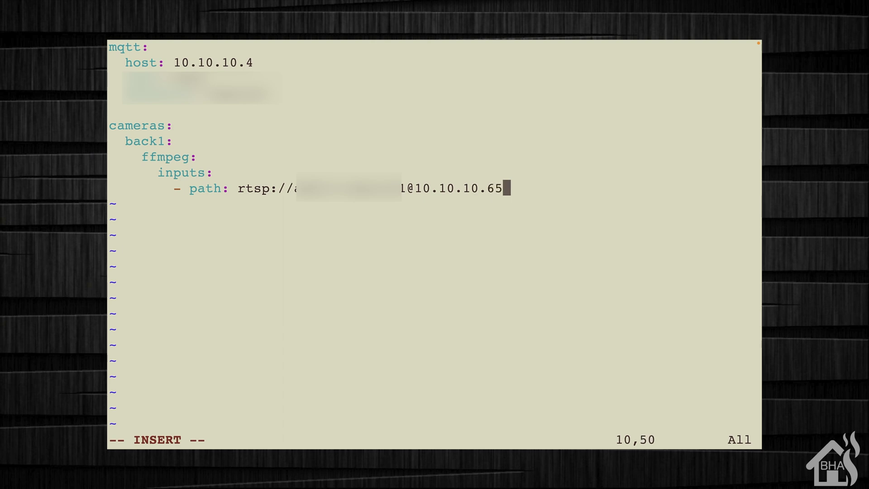
text(:554)
Give the back1 input a roles list containing rtmp and leave insert mode
key(Return)
text(roles:)
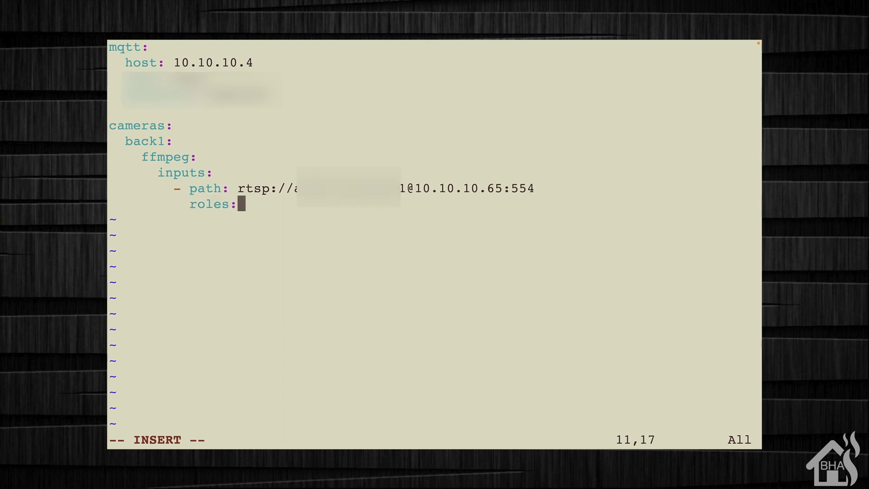
key(Return)
key(BackSpace)
text(- rtmp)
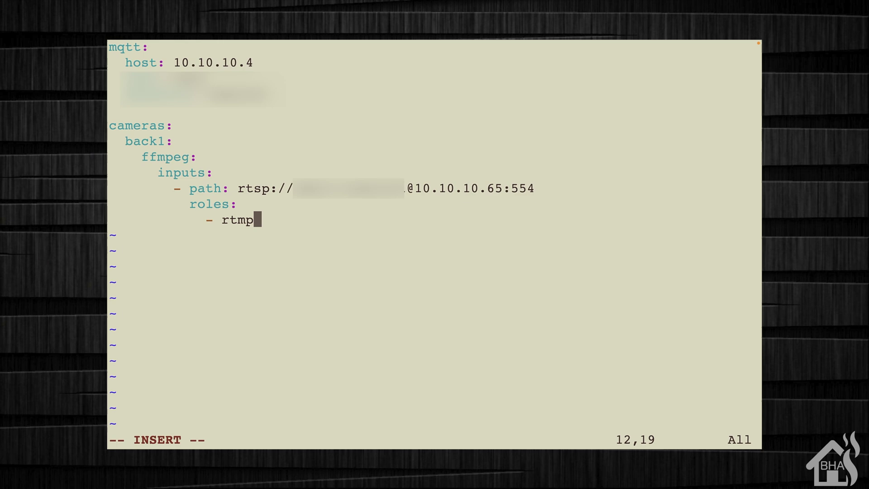
key(Escape)
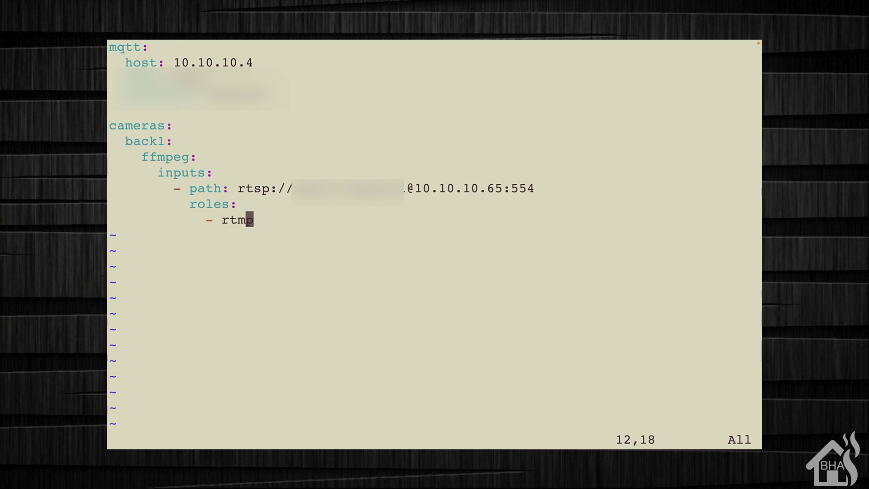
Save config.yml and quit vi with :wq!
text(:wq)
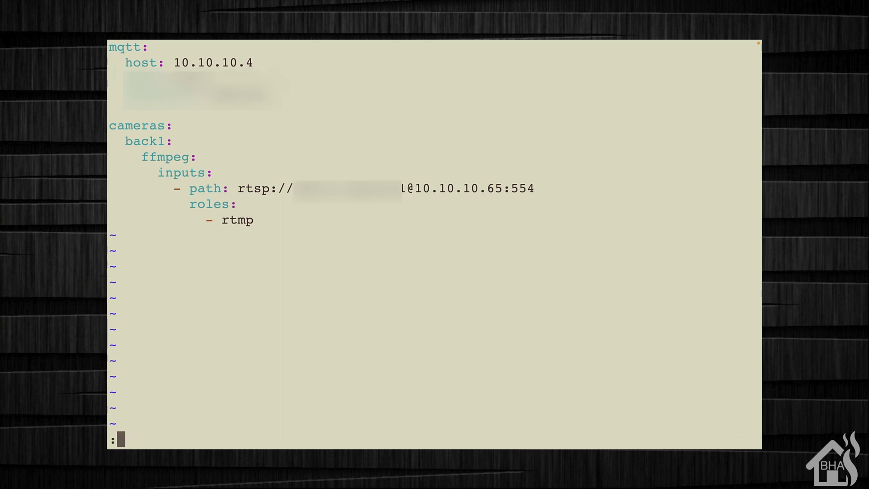
text(!)
key(Return)
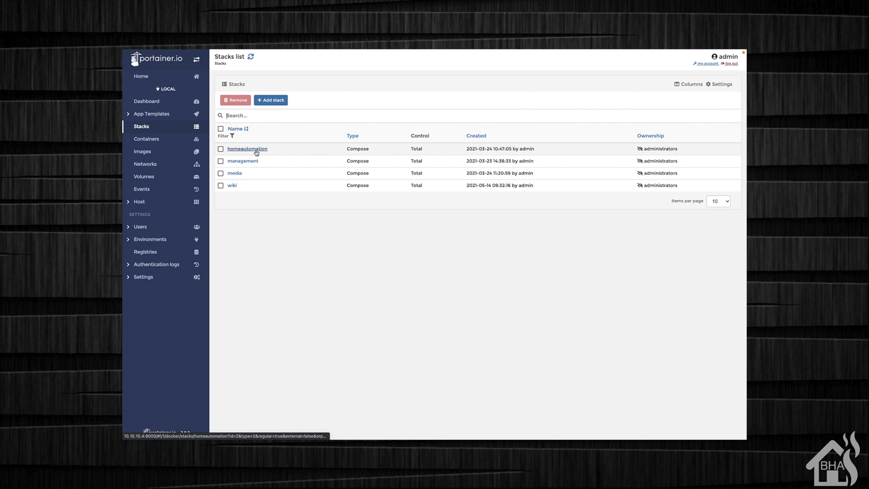
Open the homeautomation stack's compose file in the Editor, at its last line
click(257, 153)
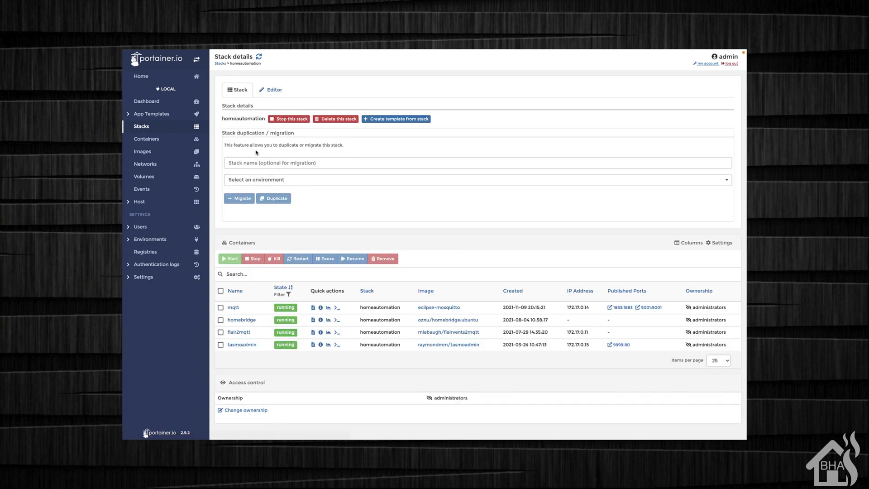
click(280, 92)
scroll(261, 281, down, 10)
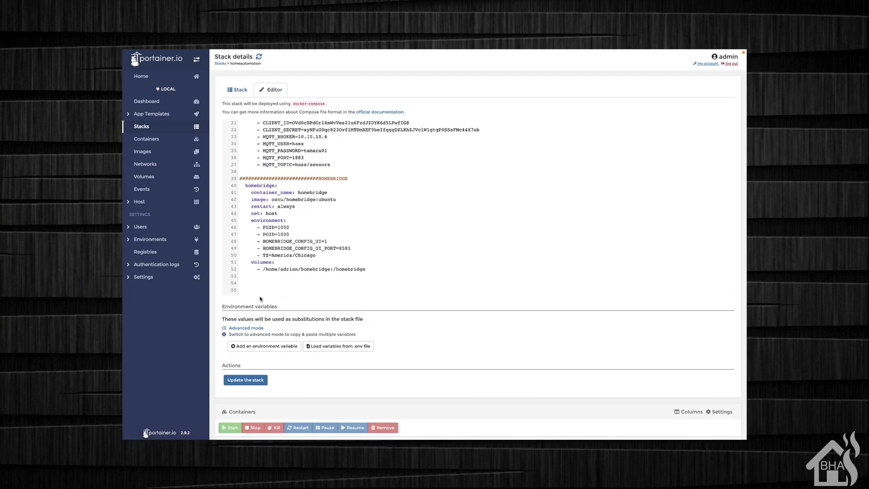
click(328, 289)
Add a FRIGATE header and frigate service with container_name frigate and image blakeblackshear/frigate:stable-amd64
text(####################)
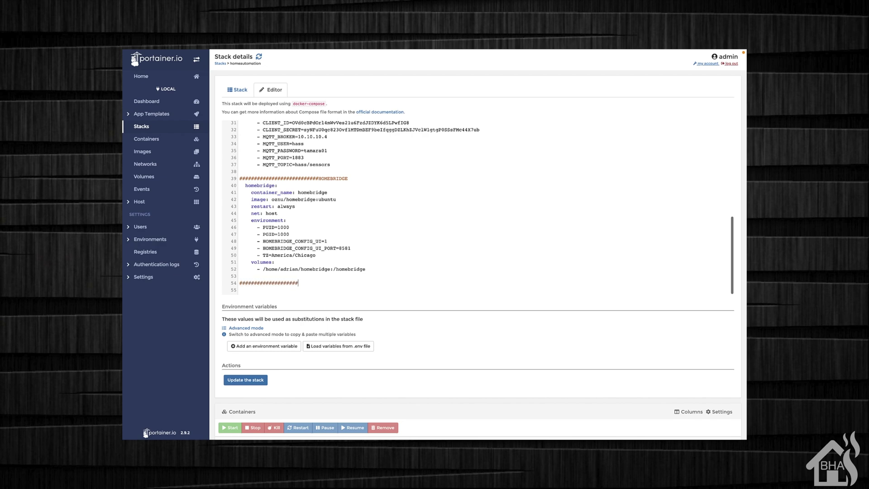
text(#######FRIGATE)
key(Return)
text(frigate:)
key(Return)
text(container_name:)
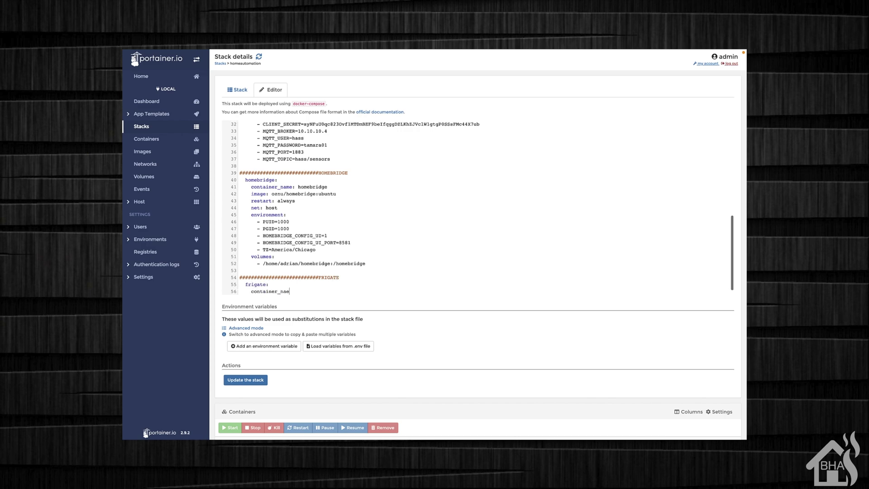
text( frigate)
key(Return)
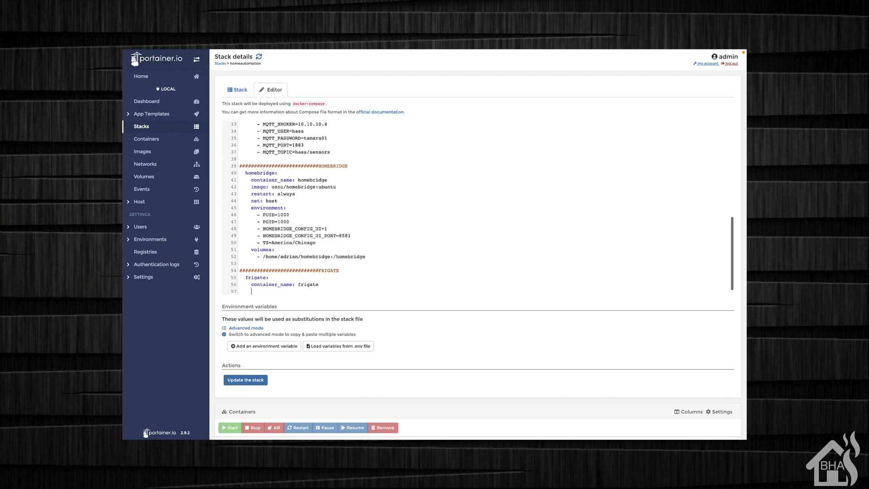
text(image: blakeblackshear/frigate:stable-amd64)
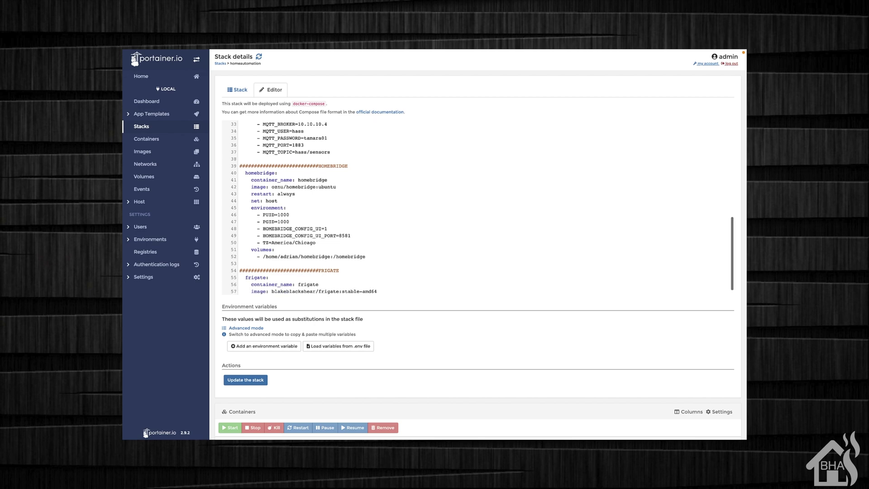
key(Return)
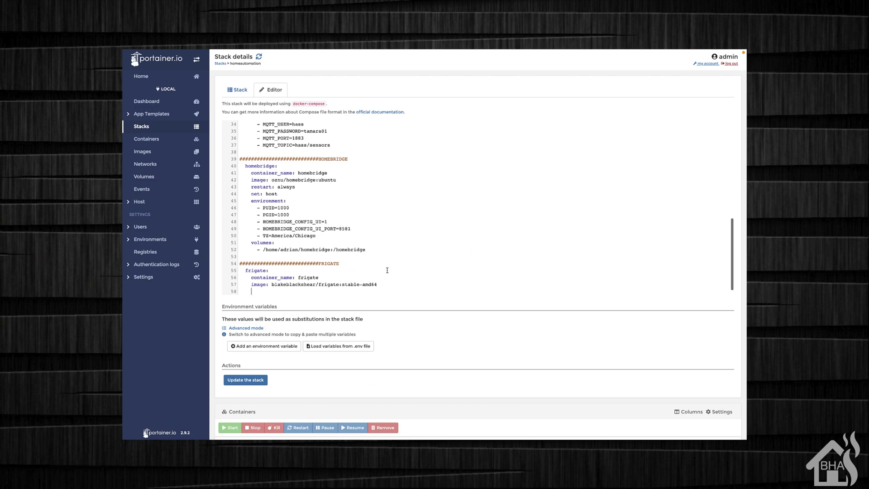
Set restart: always and mount /etc/localtime and the host frigate config.yml at /config/config.yml
text(restart: always)
key(Return)
text(volumes:)
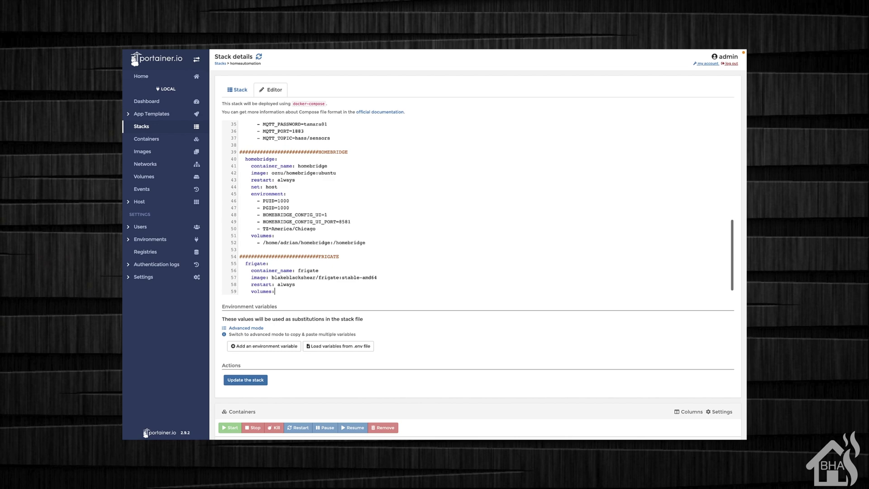
key(Return)
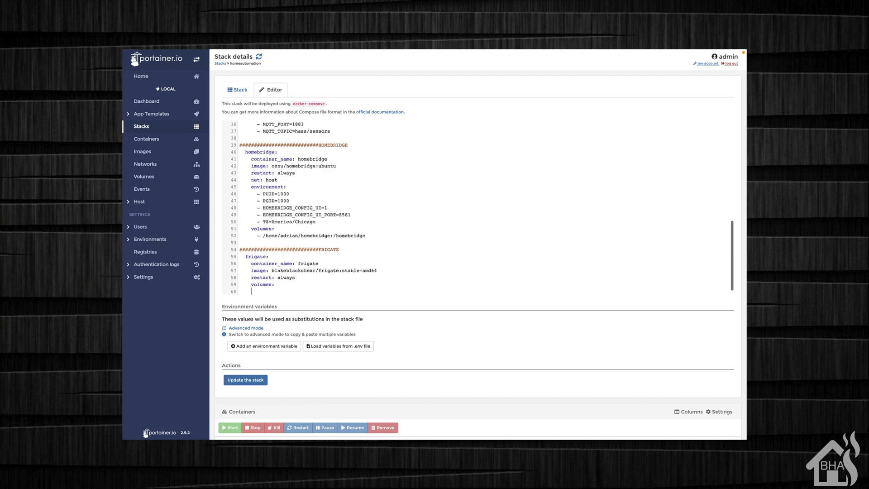
text(- /etc/localtime:/etc/localtime)
key(Return)
text(-)
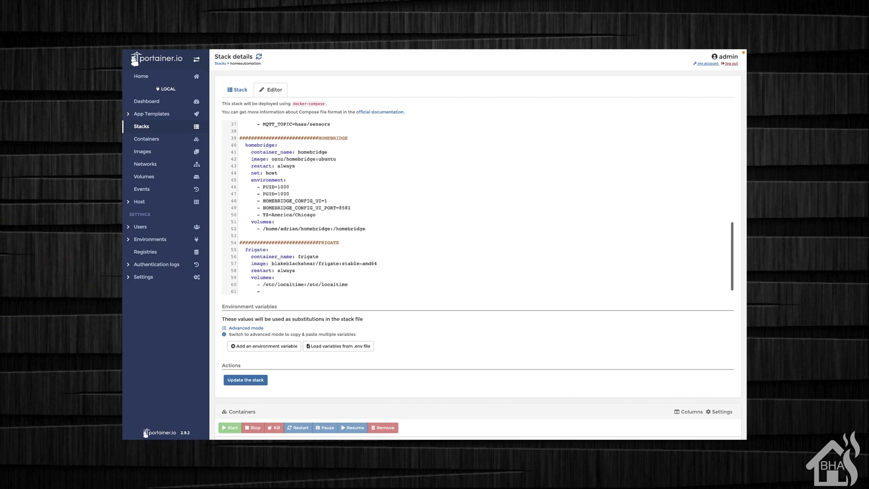
text( /home/adrian/frigate/config.yml:/config/config.yml)
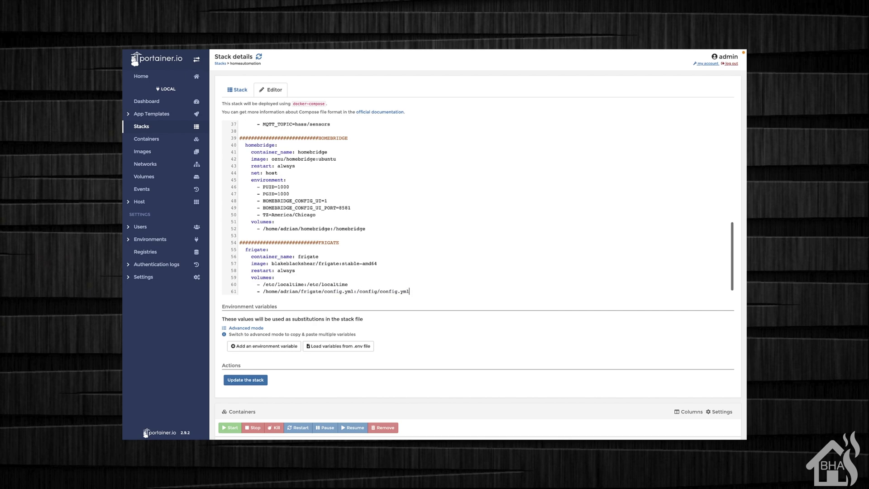
key(Return)
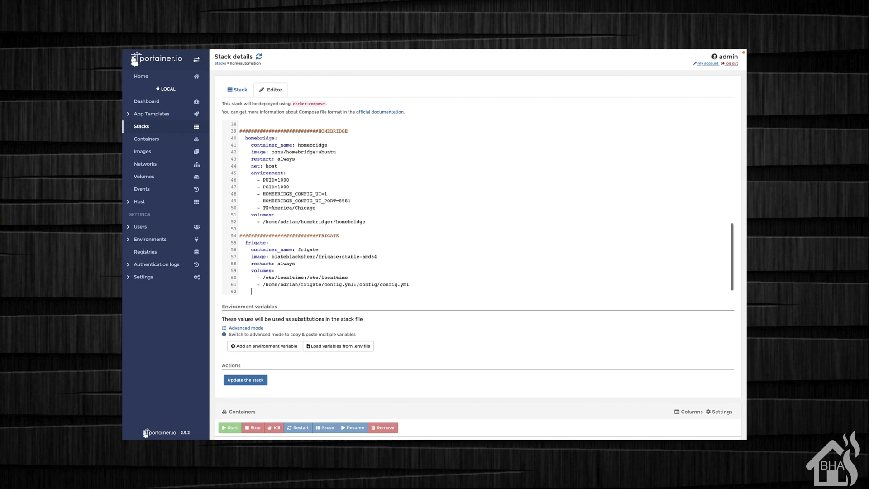
Publish ports 5000:5000 and 1935:1935 for the frigate service
text(ports:)
key(Return)
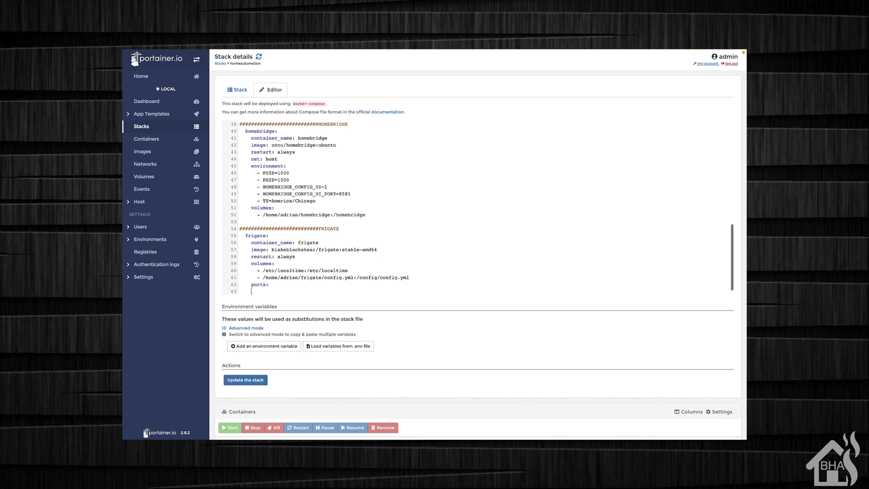
text(5000:5000)
key(Return)
text(- 193)
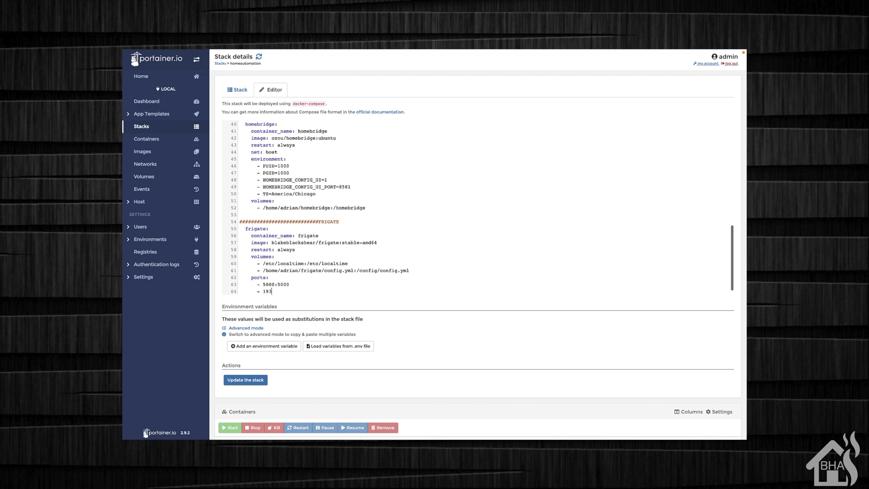
text(5:1935)
key(Return)
Add an environment block setting FRIGATE_RTSP_PASSWORD to the RTSP password
key(BackSpace)
key(BackSpace)
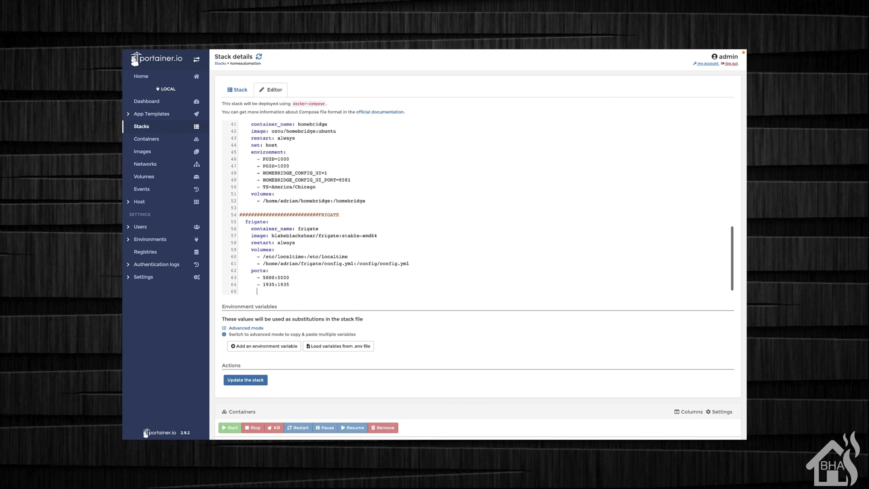
text(environment:)
key(Return)
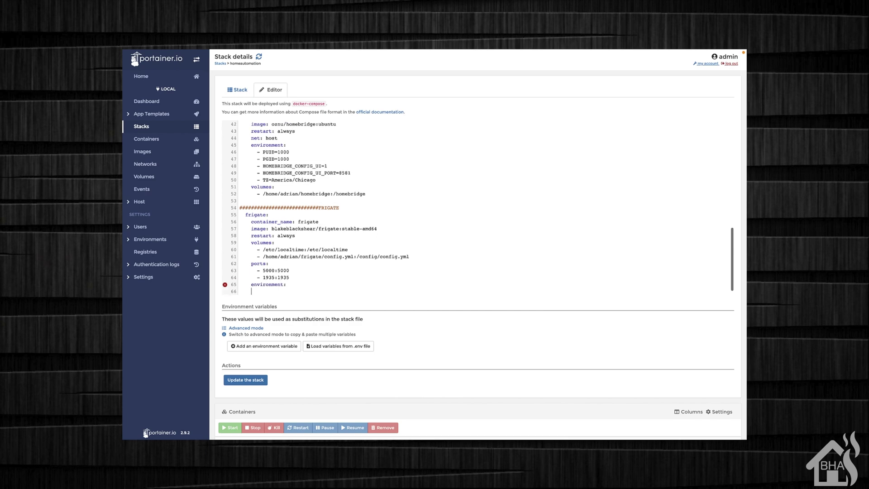
text(FRIGATE_RTSP_PASSWORD: "password")
scroll(399, 267, down, 1)
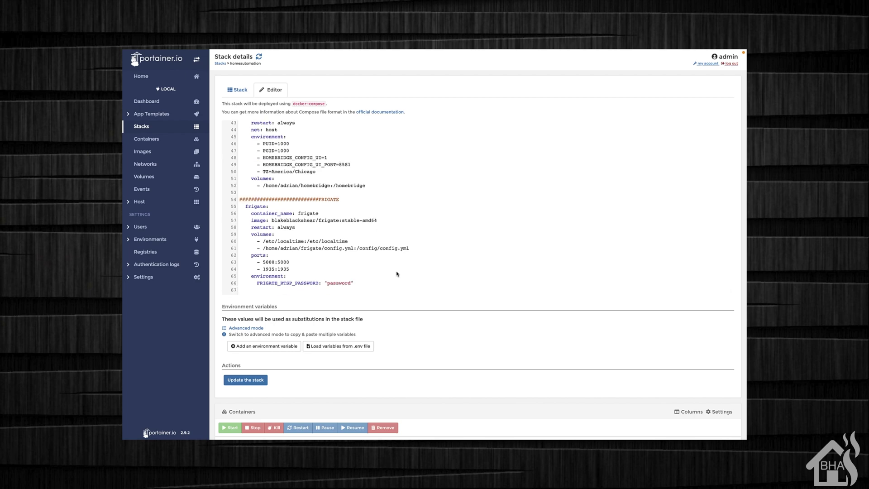
Redeploy the updated stack, then review the frigate container's details and its logs
click(248, 381)
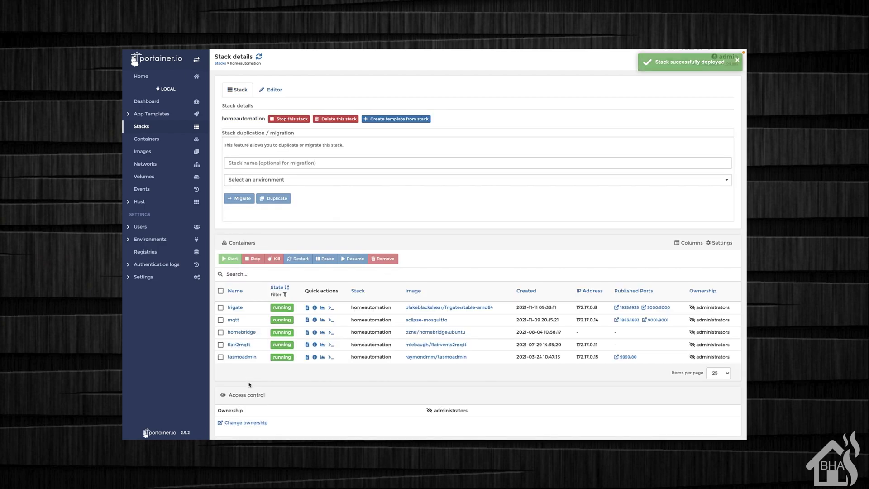
click(235, 307)
scroll(371, 302, down, 6)
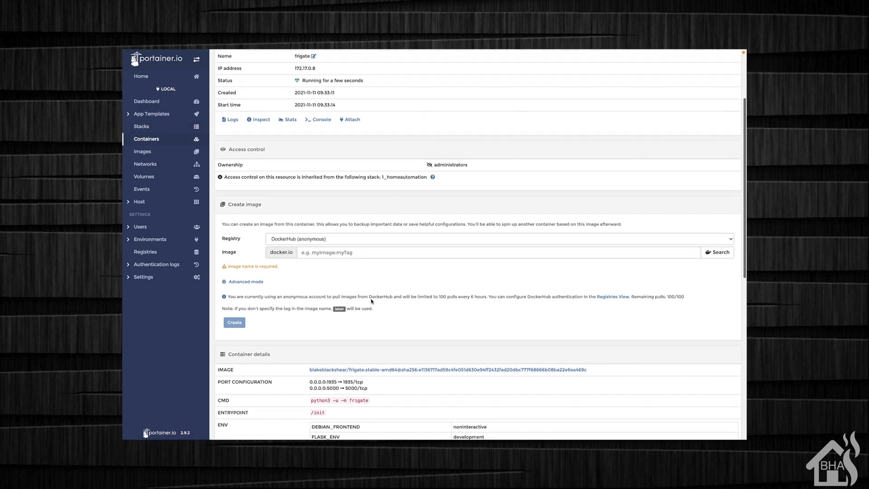
scroll(370, 307, down, 7)
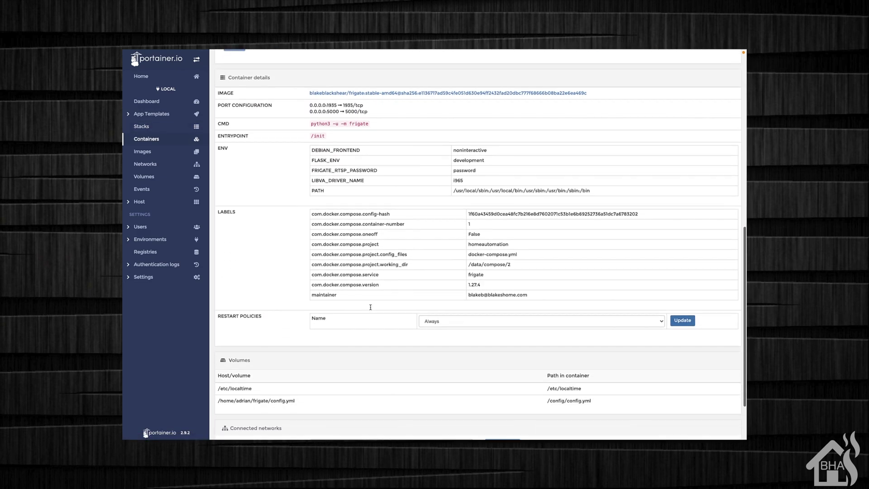
scroll(370, 307, up, 7)
scroll(370, 310, up, 6)
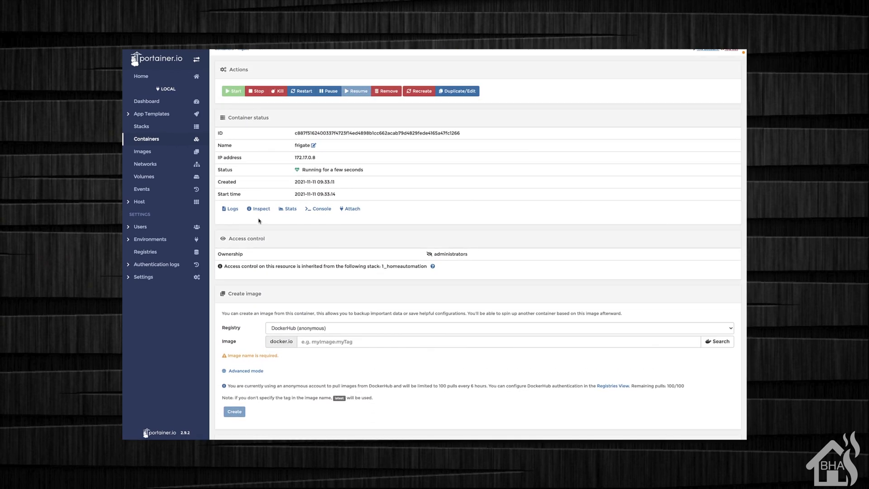
click(233, 209)
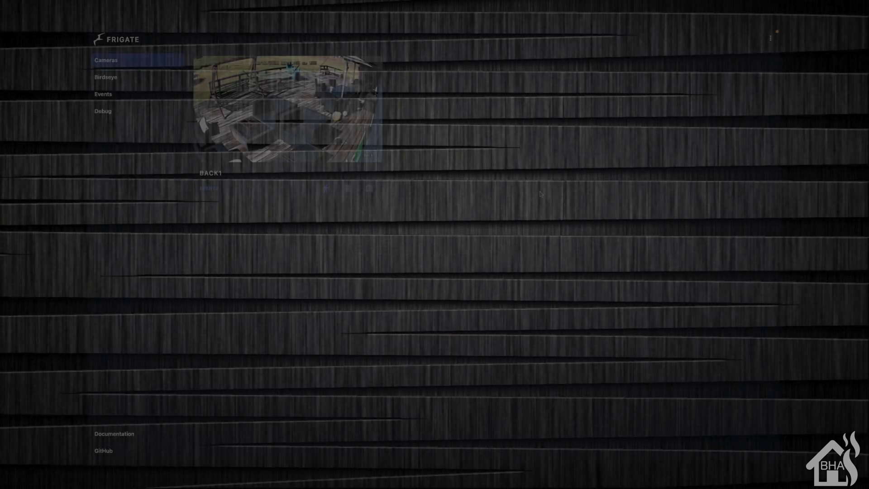
Try the Light theme, switch back to Dark, then go to the Birdseye view
click(770, 41)
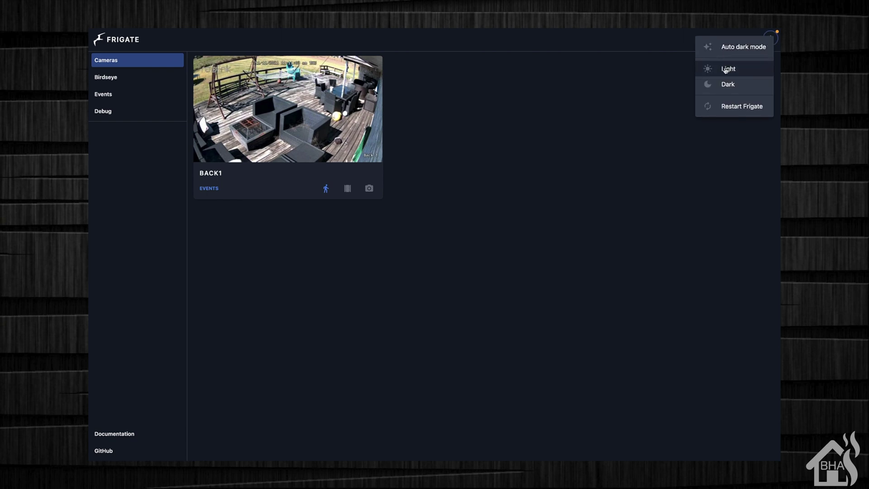
click(726, 69)
click(771, 39)
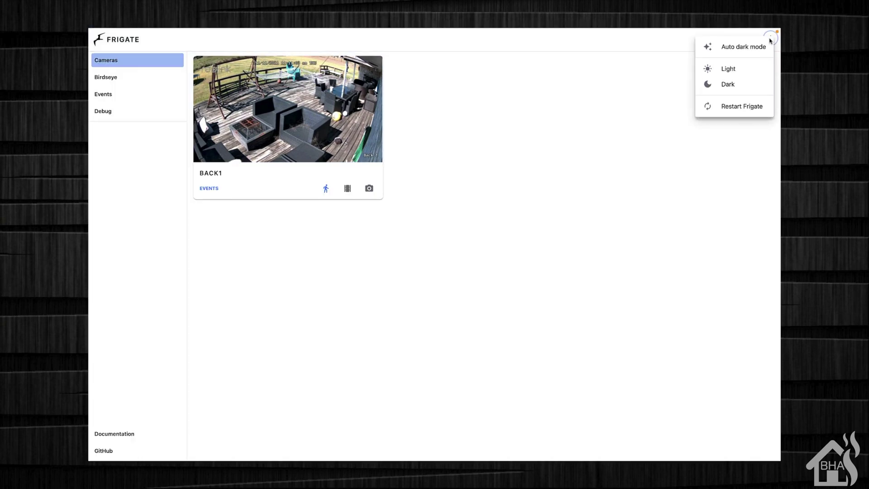
click(743, 84)
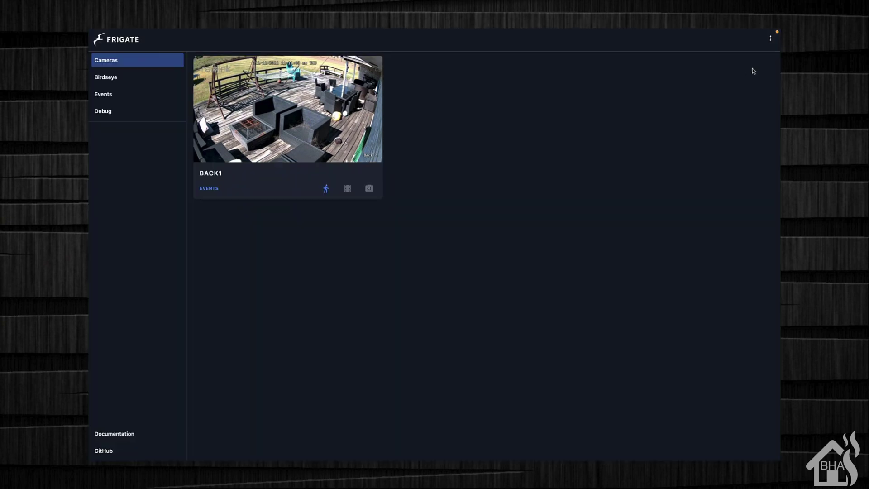
click(771, 38)
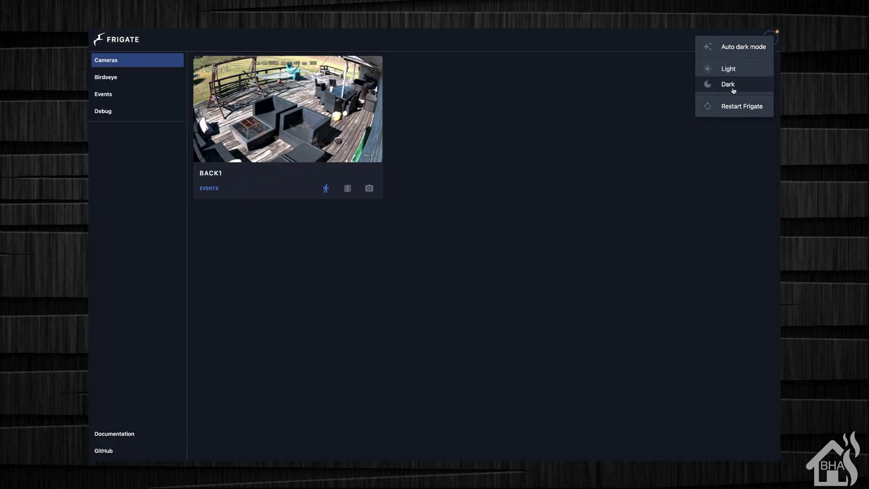
click(733, 49)
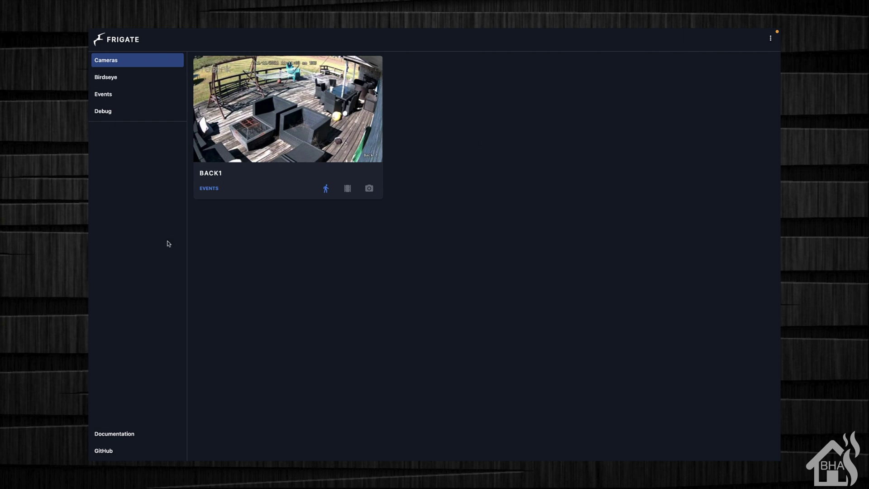
click(148, 79)
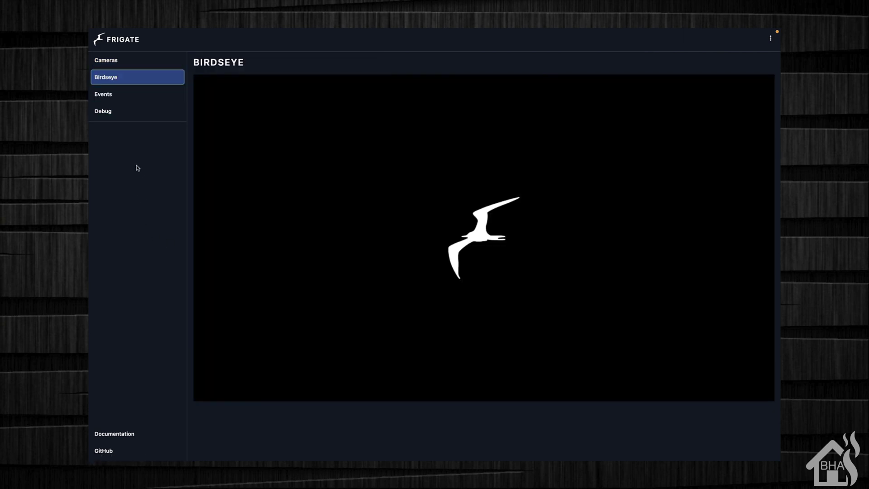
Open the Debug page and scroll the CONFIG JSON down to the ffmpeg arguments
click(118, 98)
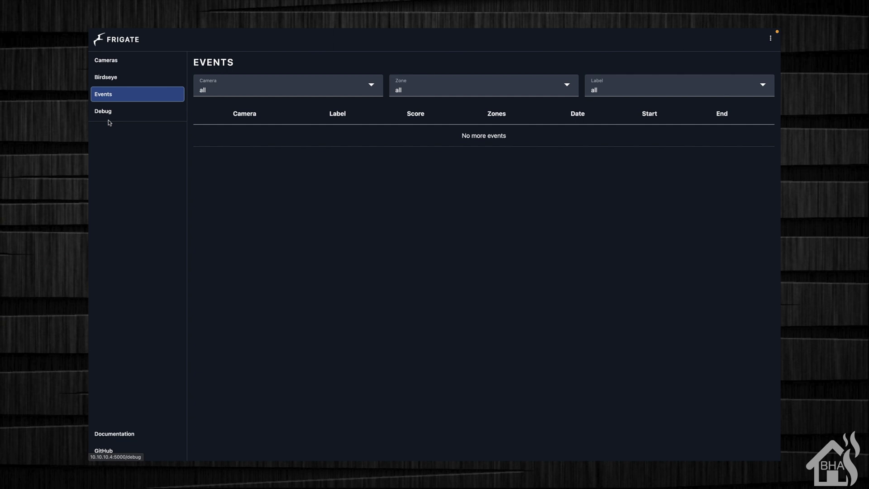
click(128, 113)
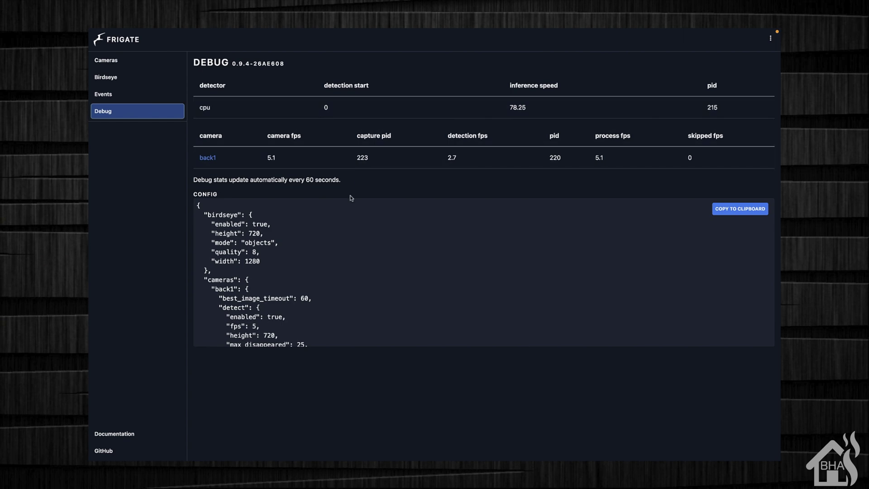
scroll(297, 307, down, 5)
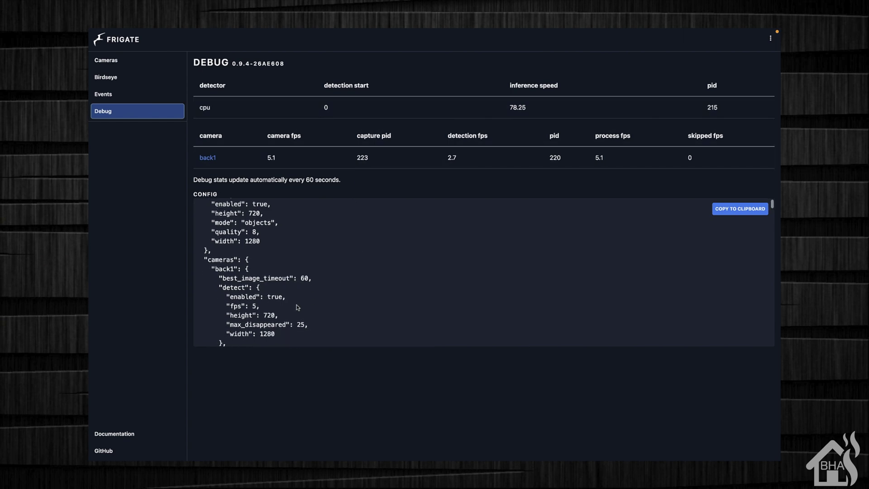
scroll(297, 307, down, 10)
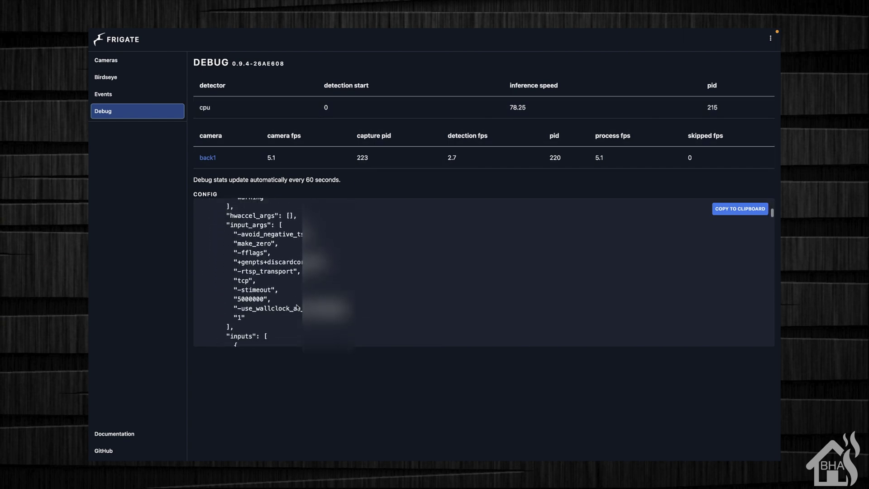
scroll(297, 308, down, 10)
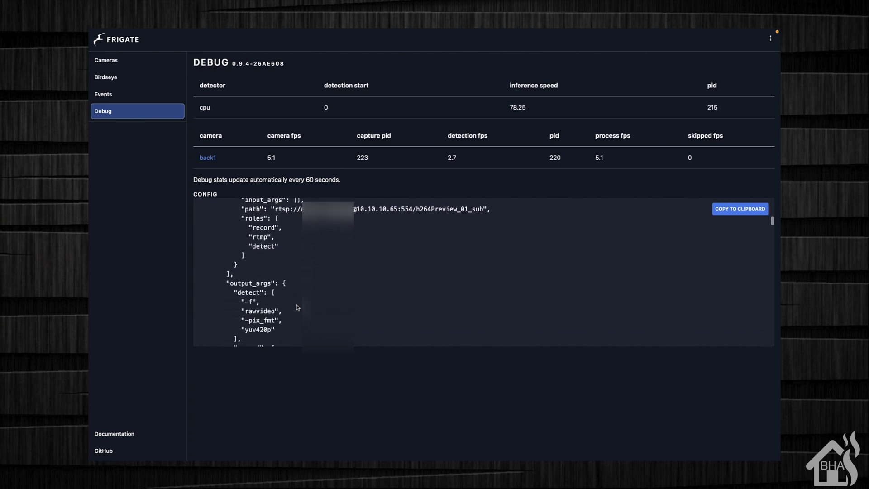
scroll(297, 307, down, 6)
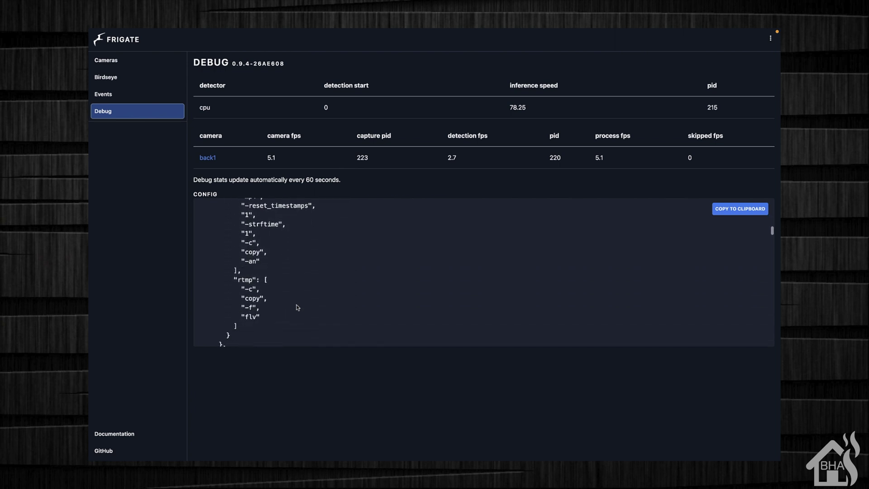
Open the back1 camera page, switch it to Debug and show the overlay options
click(125, 65)
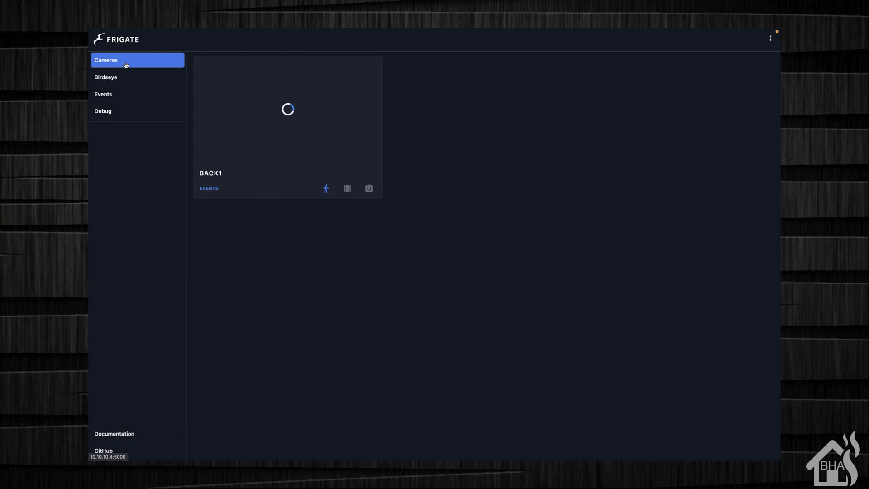
click(272, 107)
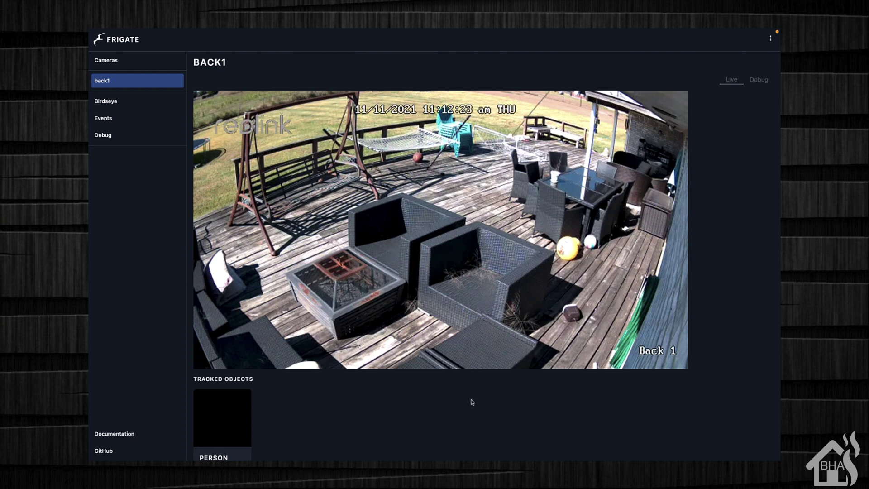
scroll(471, 402, down, 1)
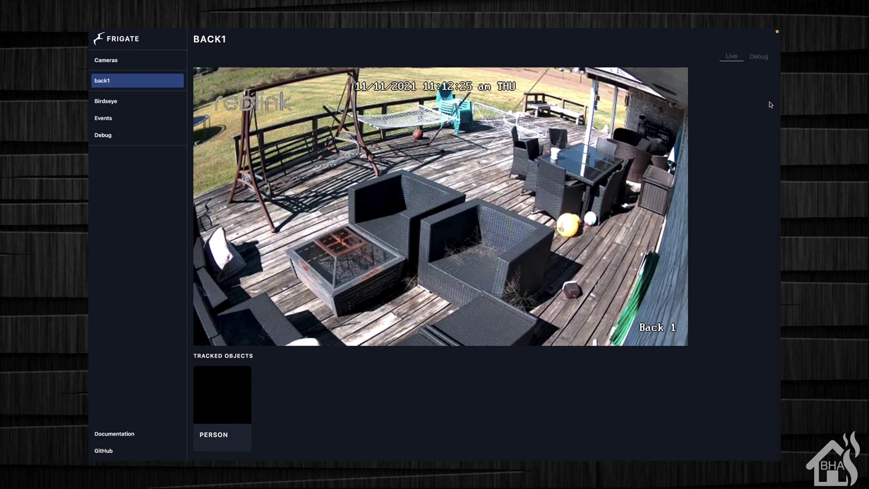
click(759, 55)
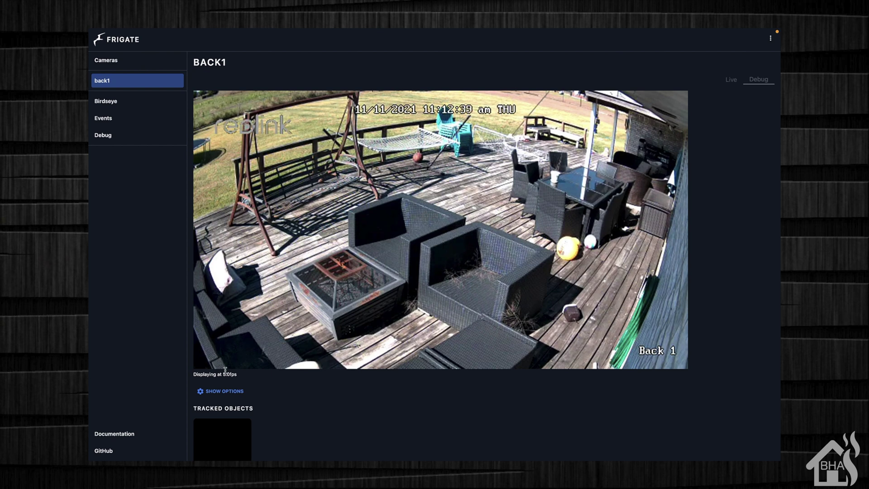
click(214, 398)
scroll(316, 316, down, 2)
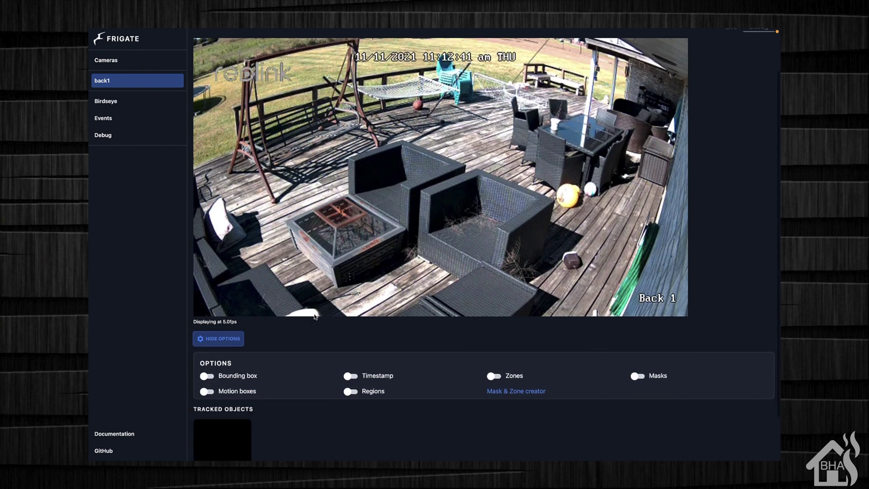
scroll(315, 316, down, 1)
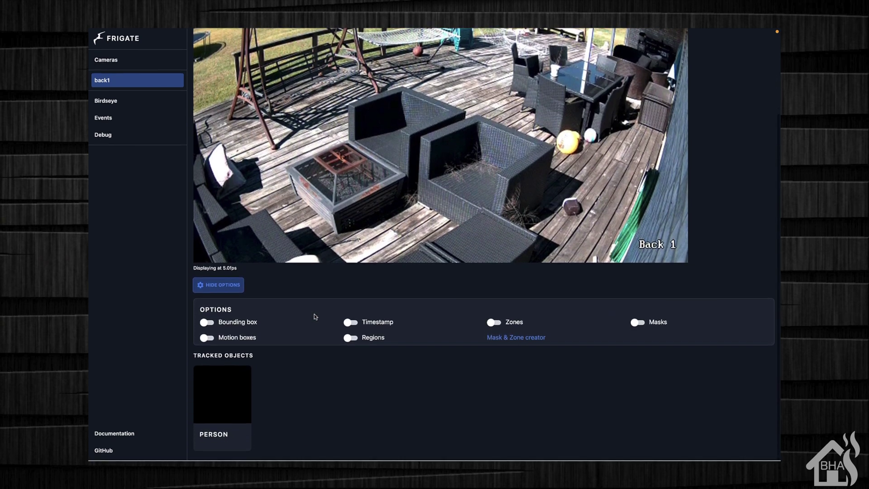
scroll(315, 317, up, 3)
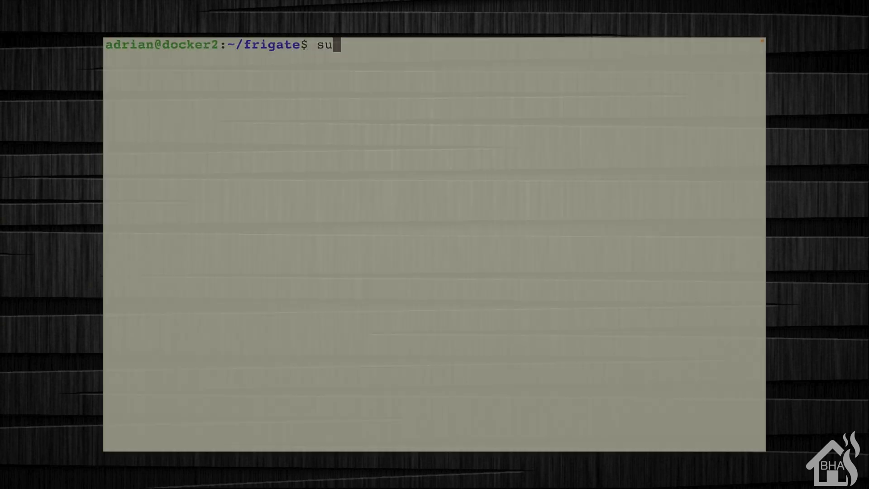
Open config.yml in vi with sudo and start a new line after the back1 block
text(do vi config.yml)
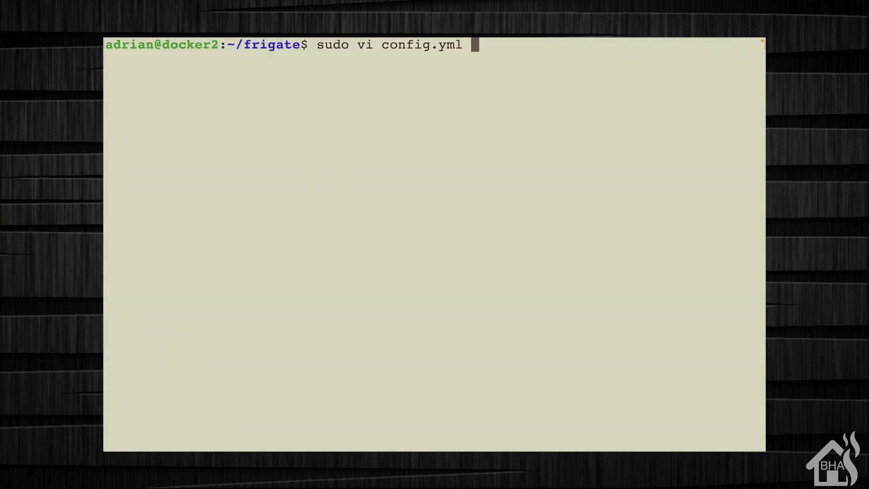
key(Return)
key(Return)
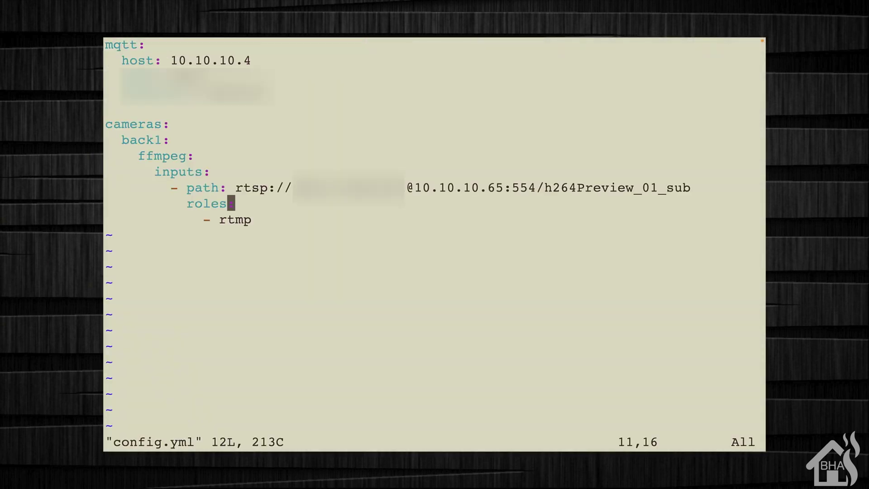
key(Down)
key(Right)
key(Right)
key(a)
key(Return)
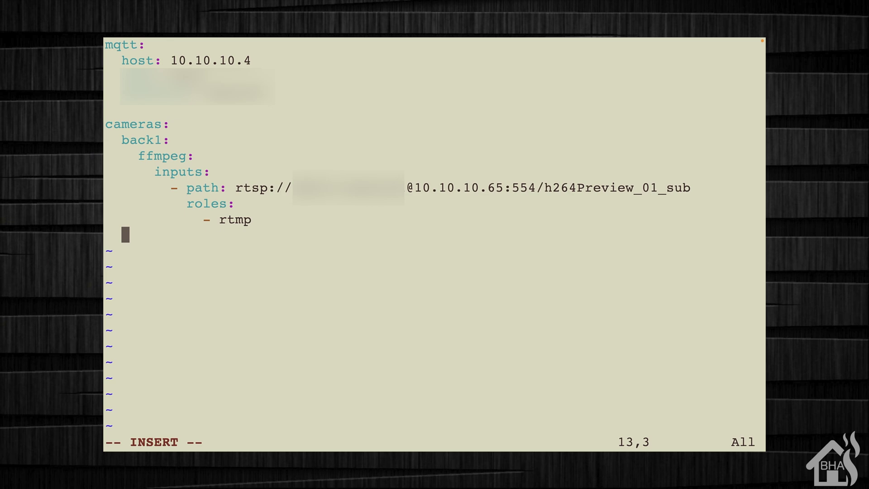
Add a front1a camera with ffmpeg inputs and its pasted RTSP stream path
text(front1a:)
key(Return)
text(ffmp)
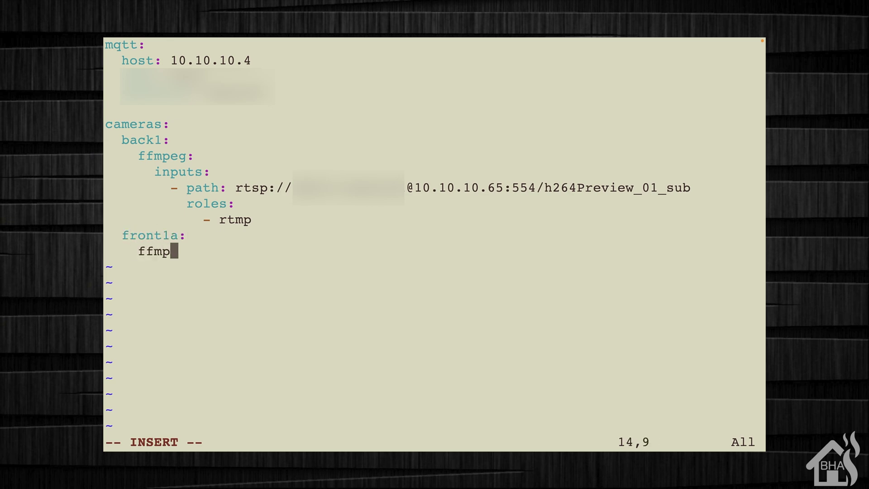
text(e)
key(BackSpace)
text(eg)
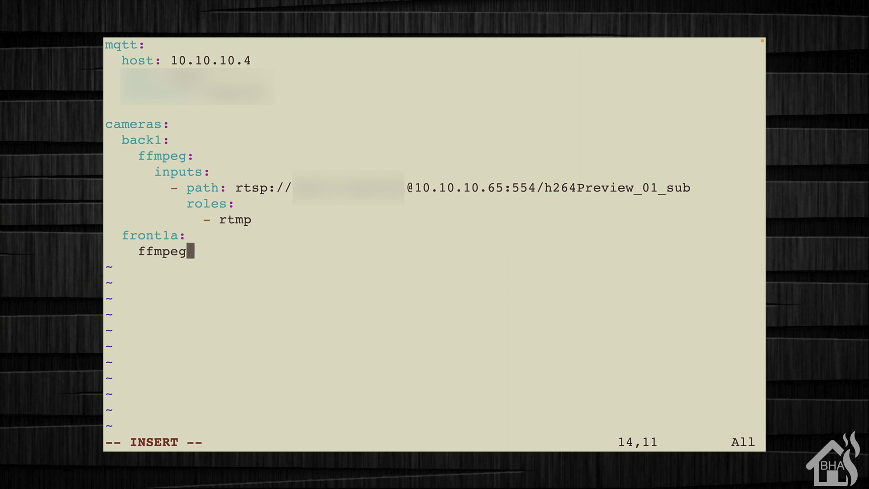
text(:)
key(Return)
text(inpu)
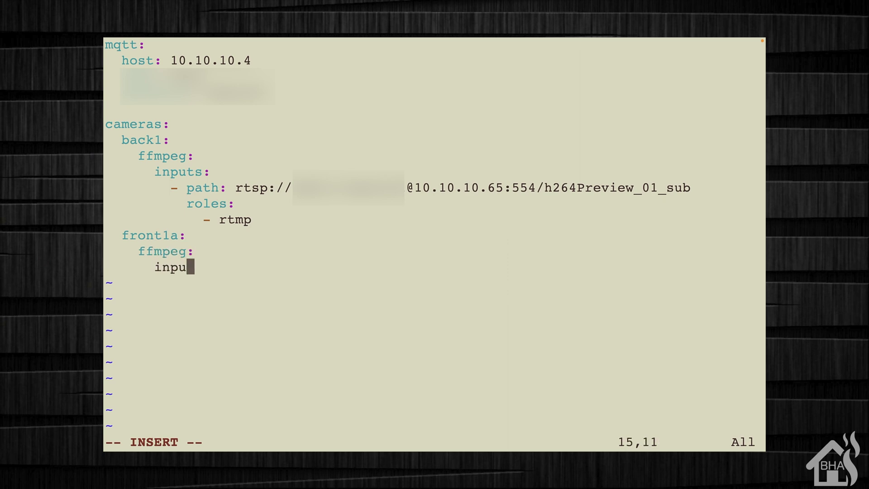
text(ts:)
key(Return)
text(- path)
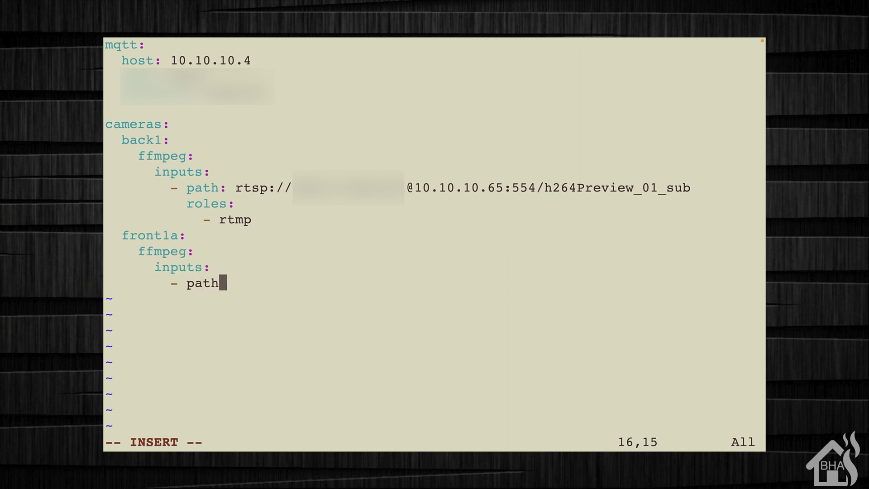
text(:)
key(super+v)
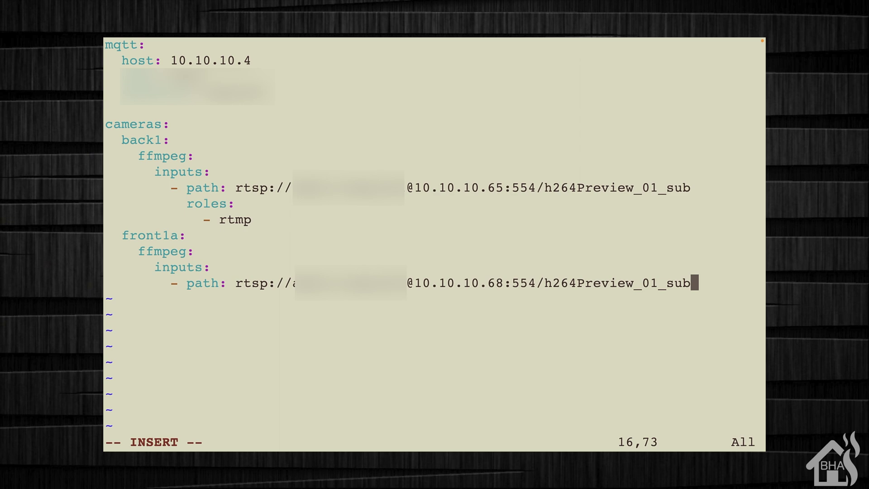
Give the camera an rtmp role and save config.yml with :wq!
key(Return)
text(roles:)
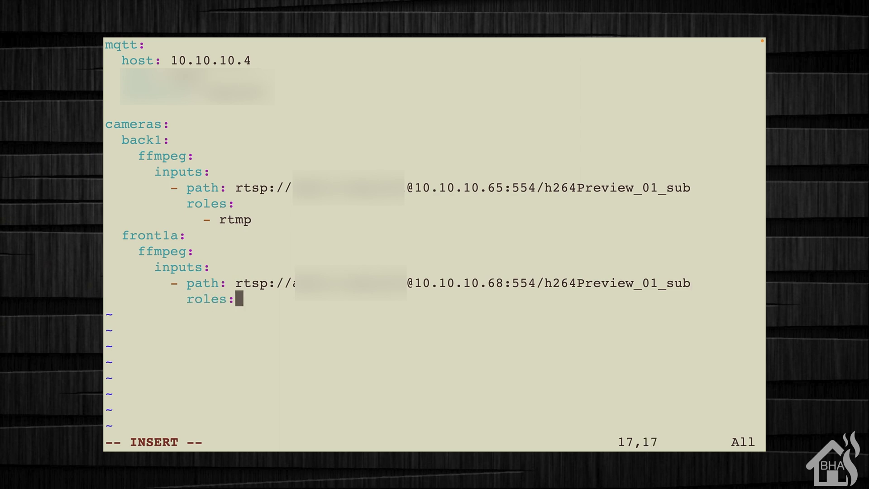
key(Return)
text(- rtmp)
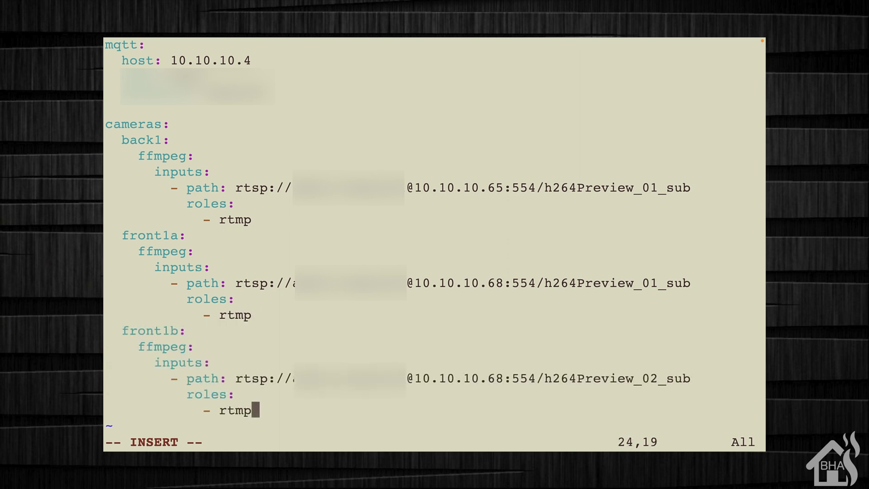
key(Escape)
text(:wq!)
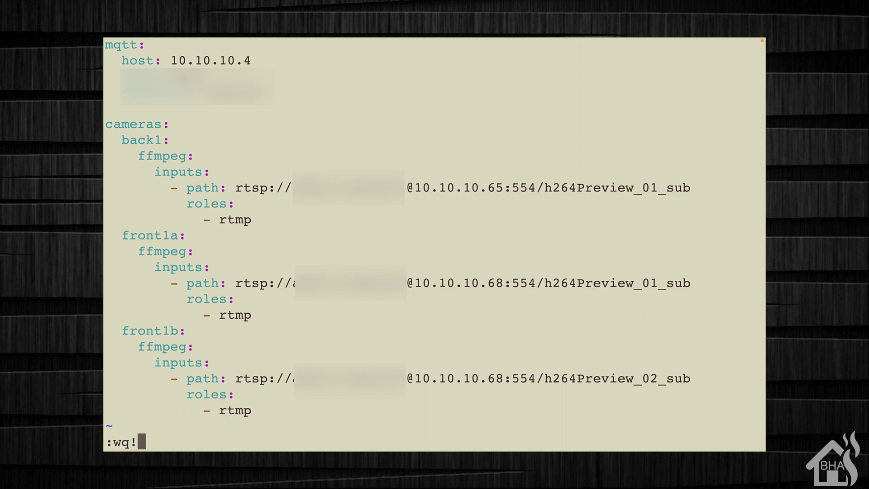
key(Return)
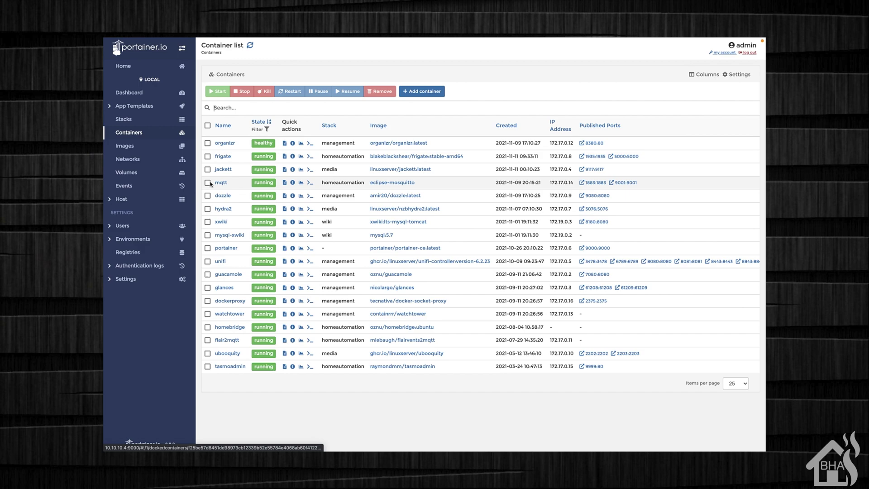
Select the frigate container in Portainer's list and restart it
click(207, 157)
click(293, 92)
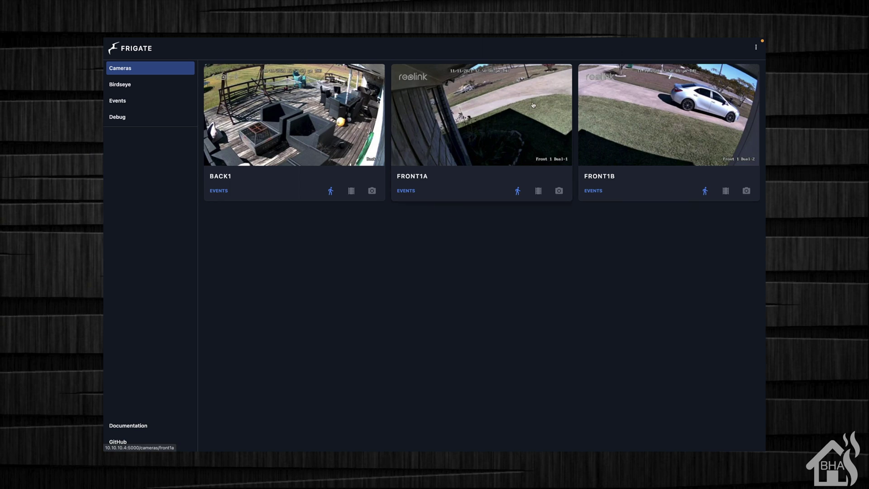
click(505, 105)
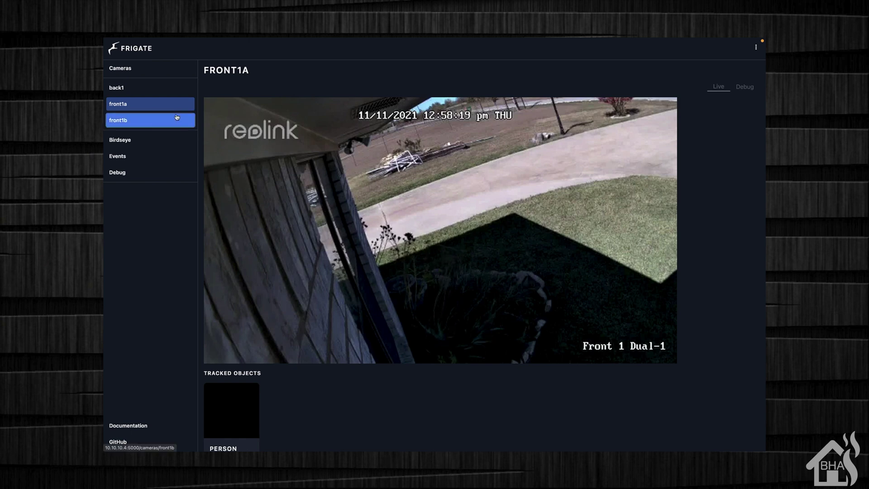
click(177, 117)
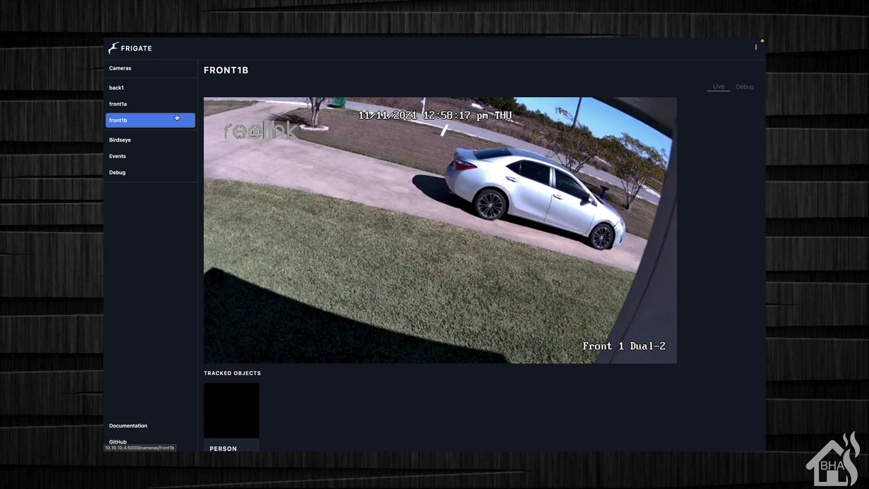
click(138, 73)
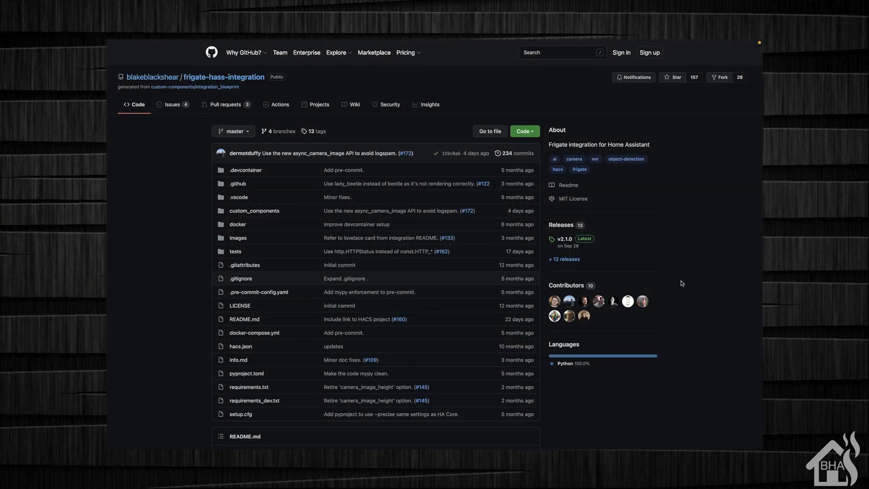
scroll(681, 283, down, 3)
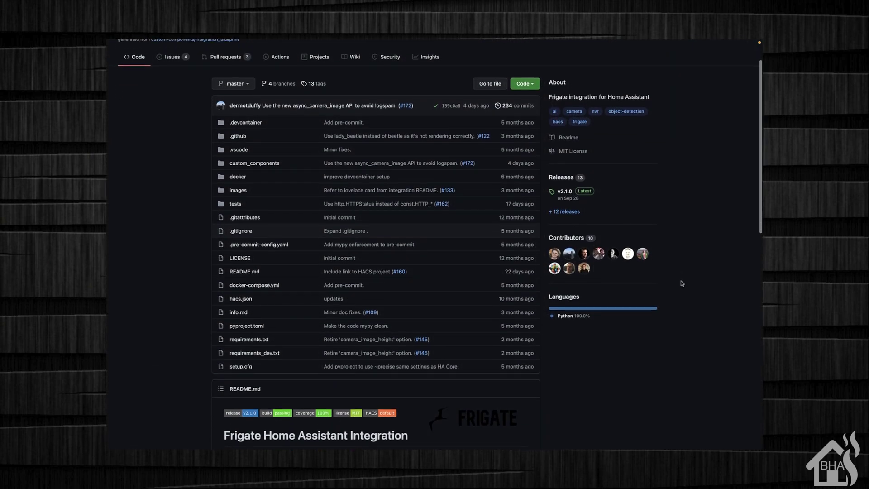
scroll(681, 283, down, 3)
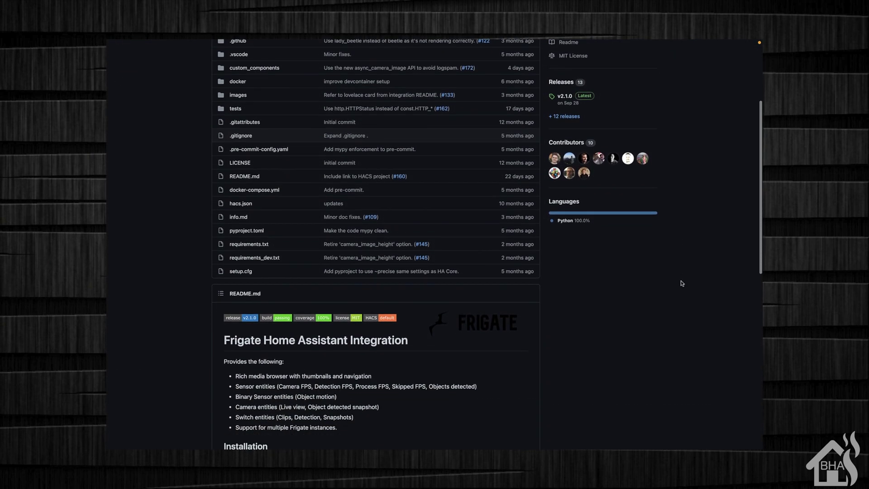
scroll(682, 284, down, 3)
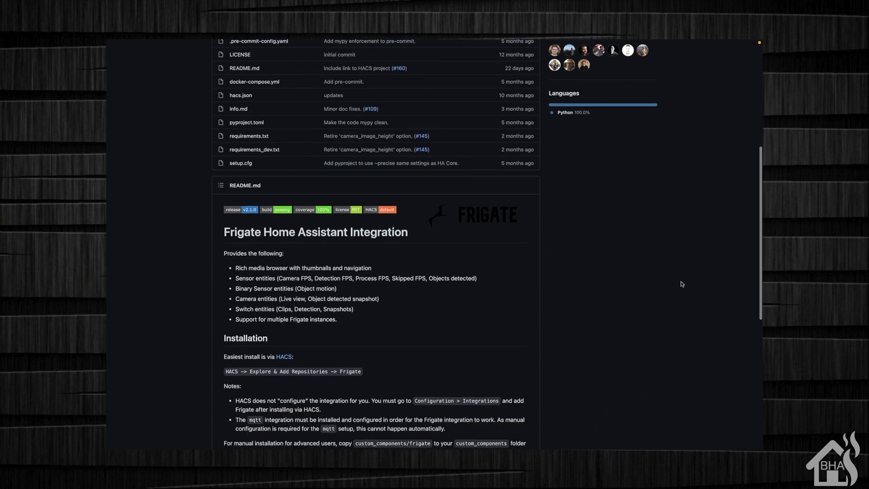
scroll(682, 284, down, 2)
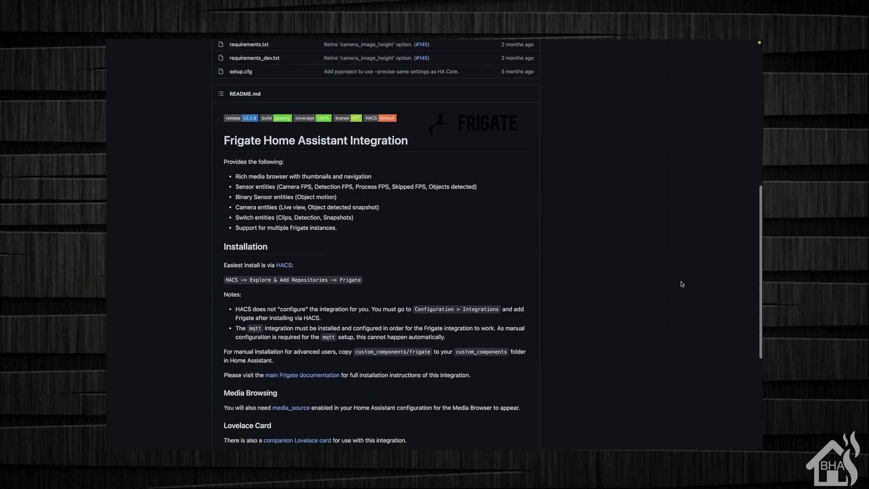
scroll(682, 284, down, 2)
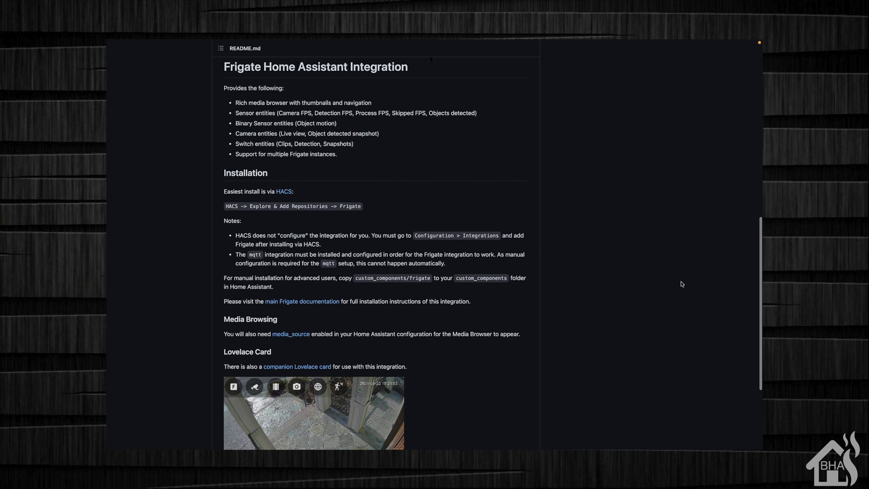
scroll(682, 284, down, 3)
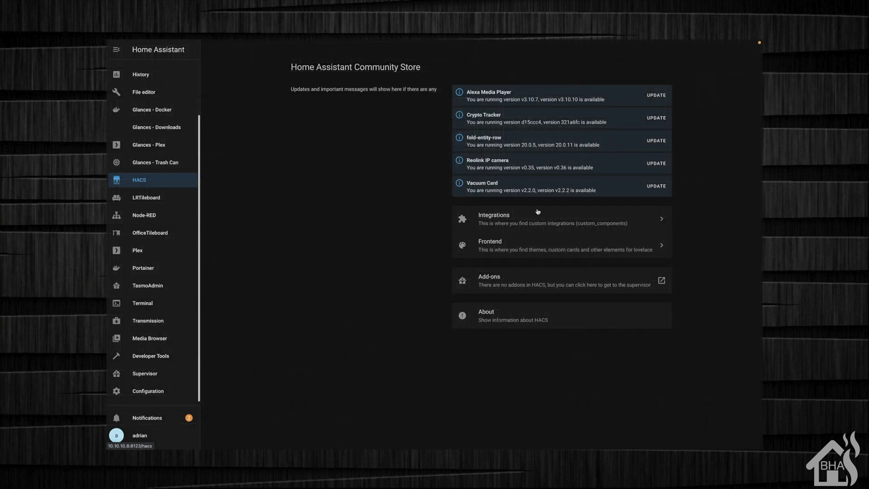
Search HACS integrations for 'FRIG' and install the Frigate repository, version v2.1.0
click(548, 220)
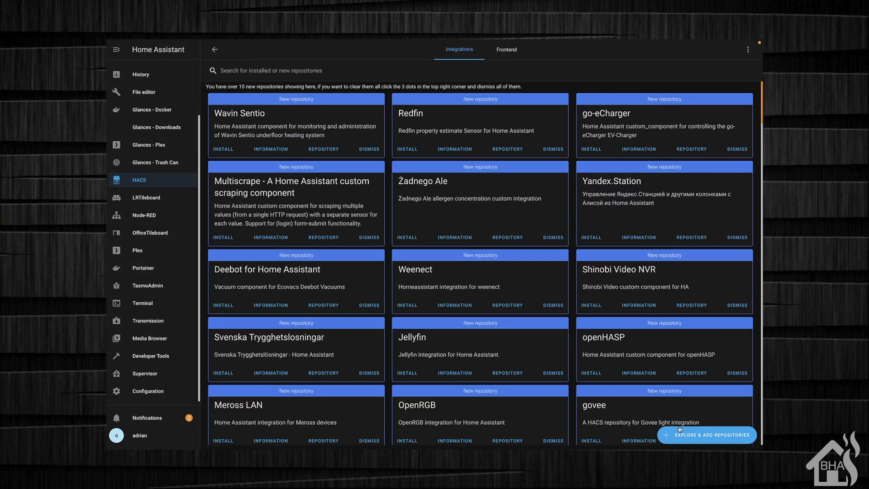
click(680, 434)
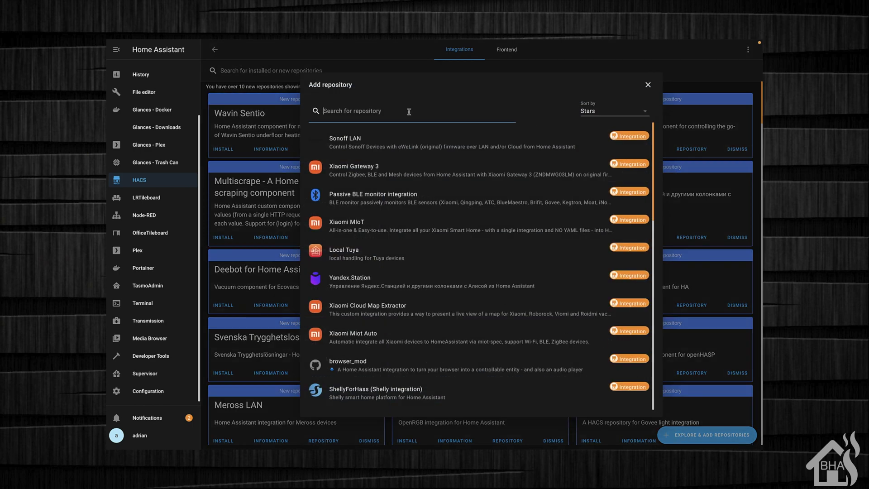
text(FRI)
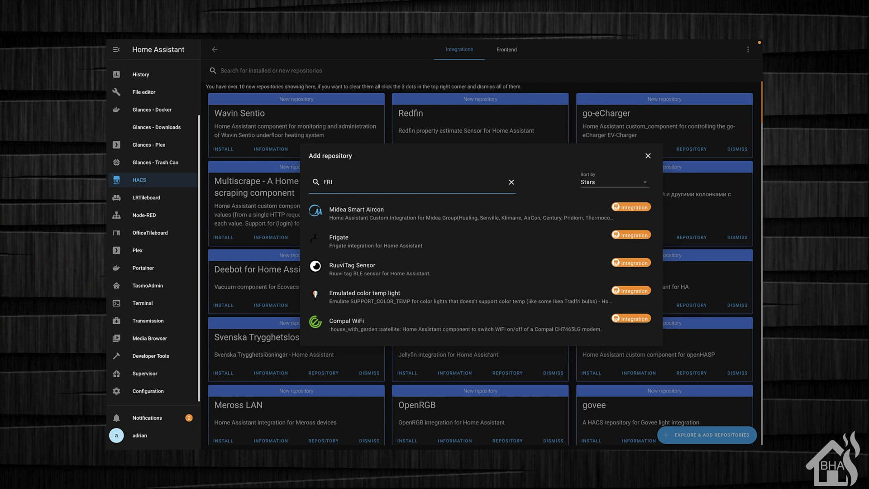
text(G)
click(349, 268)
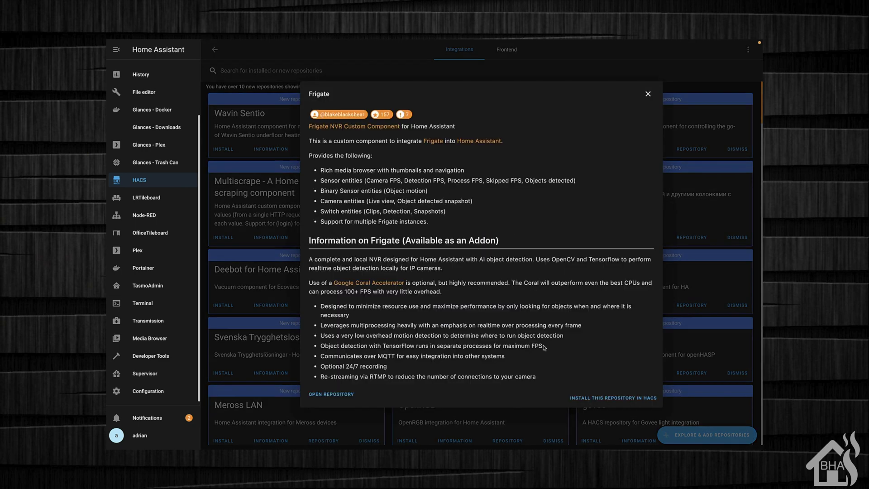
click(607, 399)
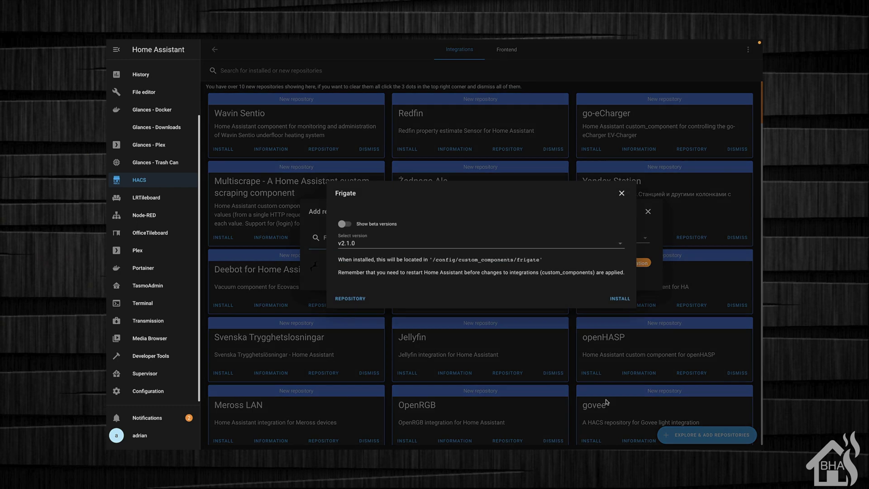
click(623, 299)
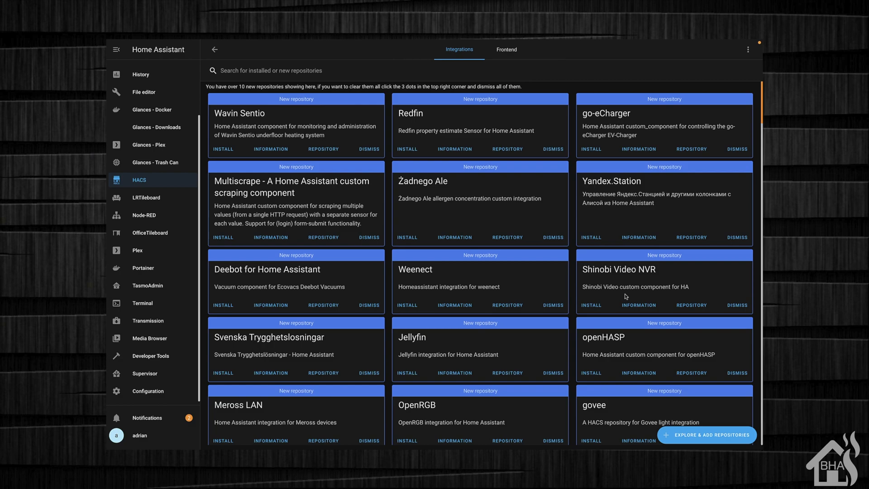
Restart the Home Assistant server from Configuration > Server Controls and confirm with OK
scroll(604, 306, down, 20)
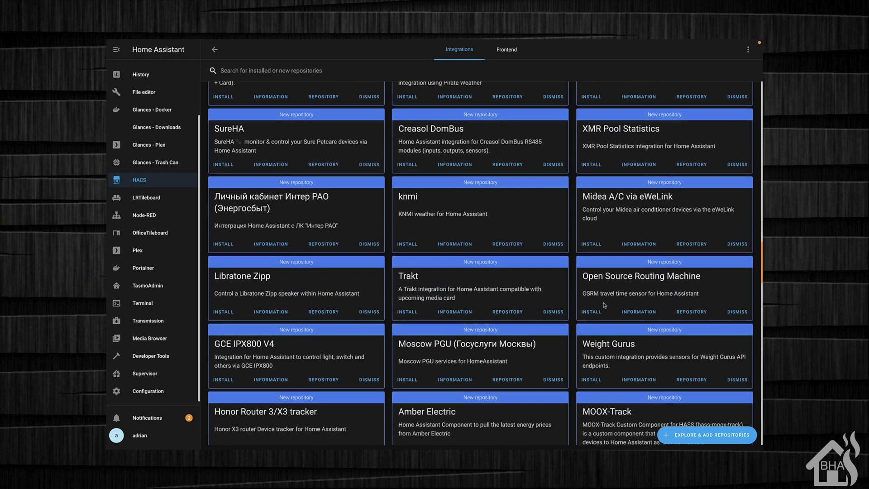
scroll(605, 307, down, 3)
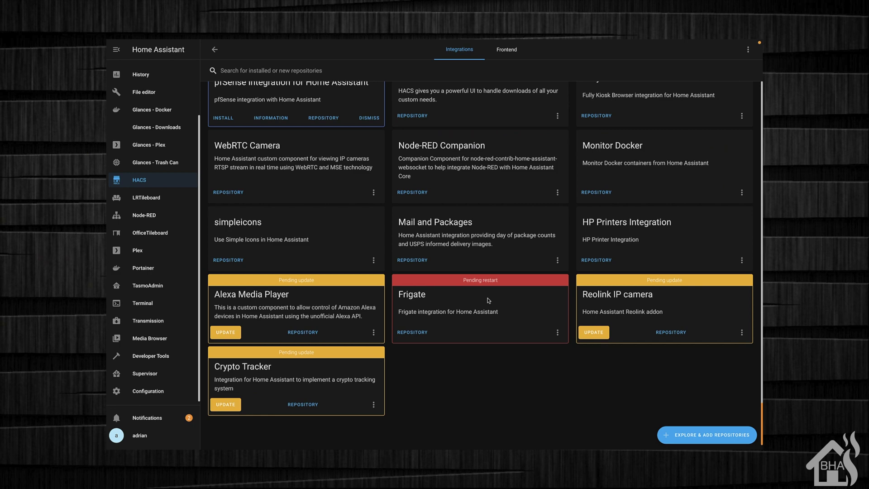
click(150, 393)
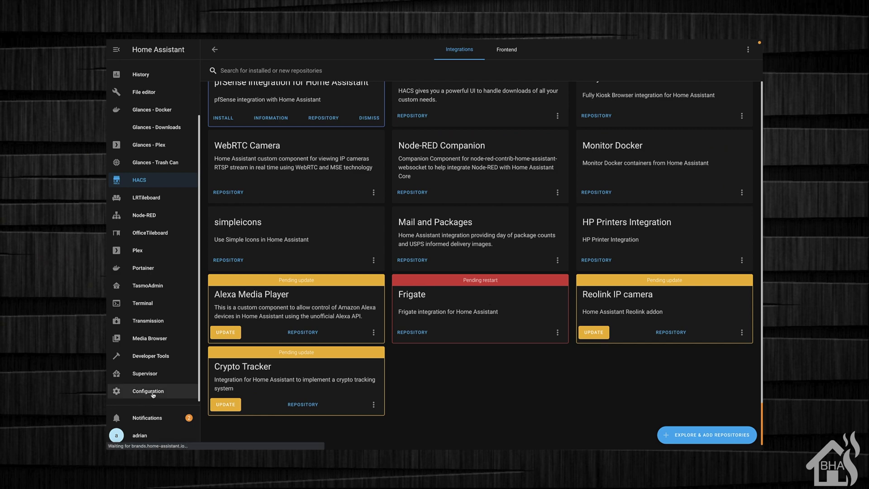
scroll(527, 277, down, 4)
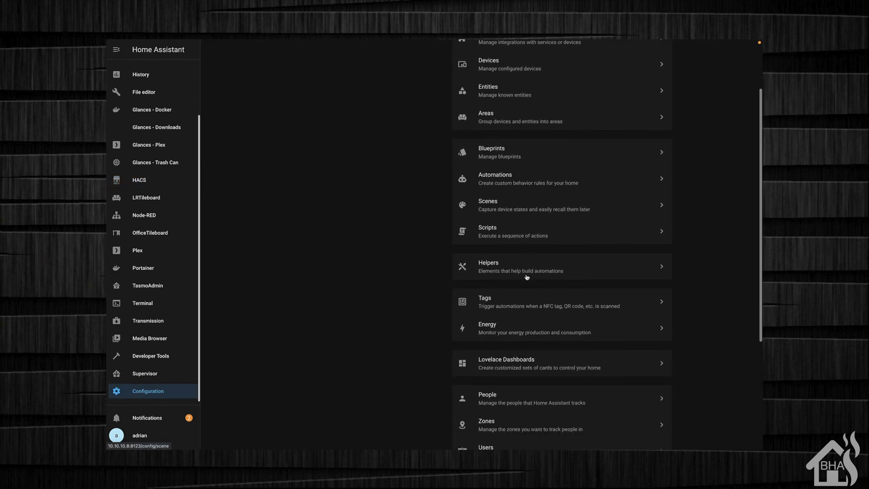
scroll(527, 277, down, 2)
click(509, 338)
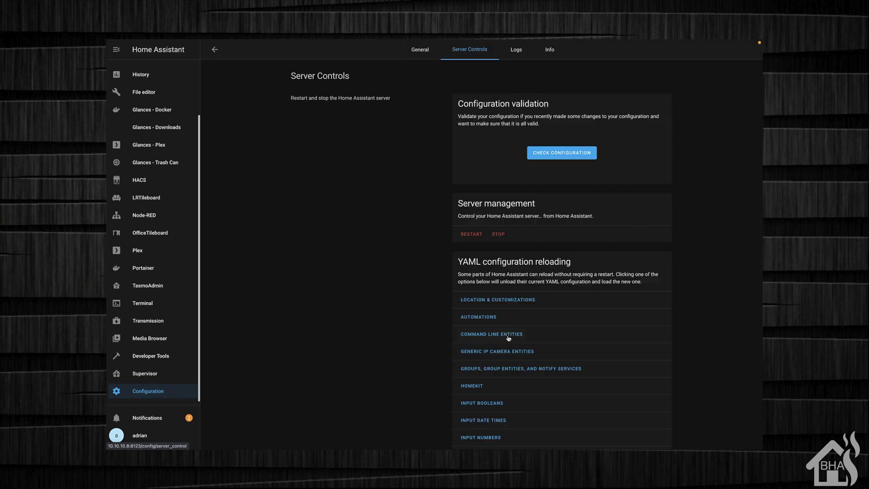
click(472, 235)
click(492, 271)
click(159, 390)
click(552, 115)
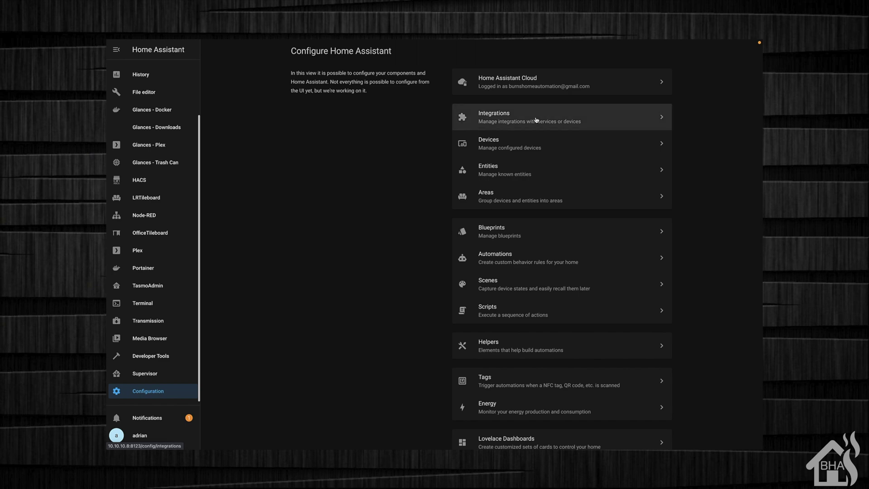
click(717, 438)
text(fr)
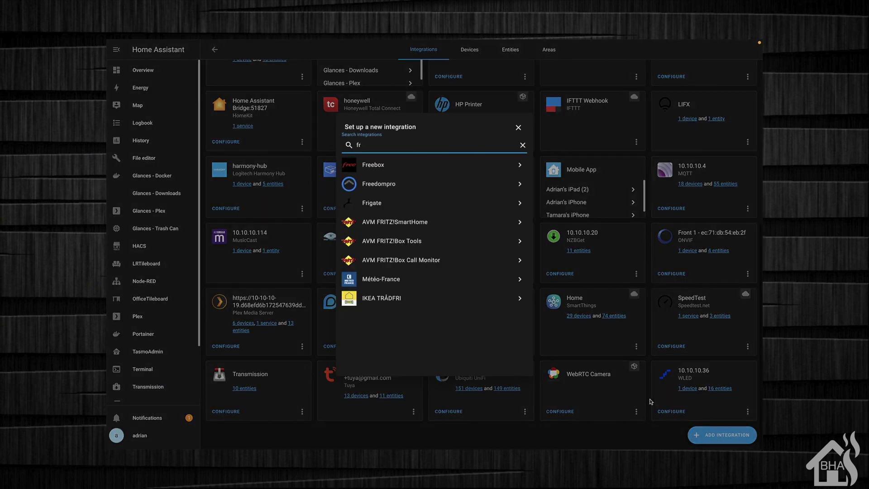
click(375, 210)
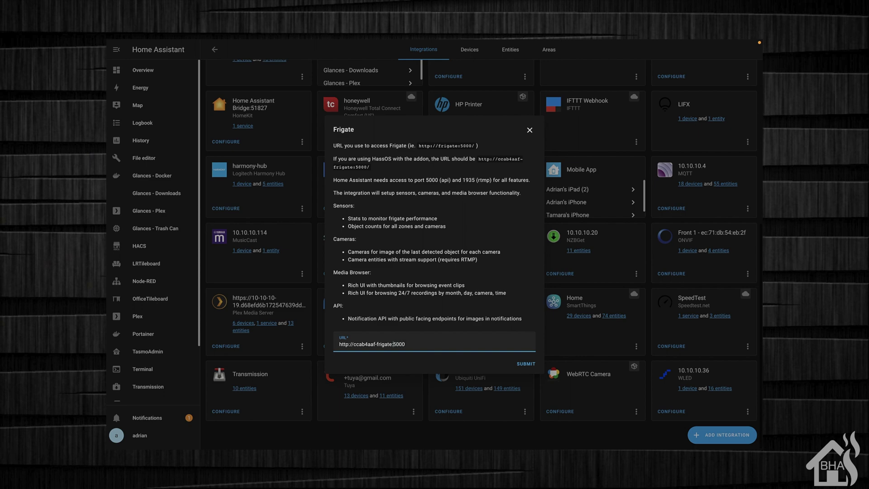
key(BackSpace)
key(BackSpace)
key(BackSpace)
key(BackSpace)
key(BackSpace)
key(BackSpace)
key(BackSpace)
key(BackSpace)
key(BackSpace)
key(BackSpace)
key(BackSpace)
key(BackSpace)
key(BackSpace)
key(BackSpace)
key(BackSpace)
key(BackSpace)
text(10.10.10.4)
click(523, 365)
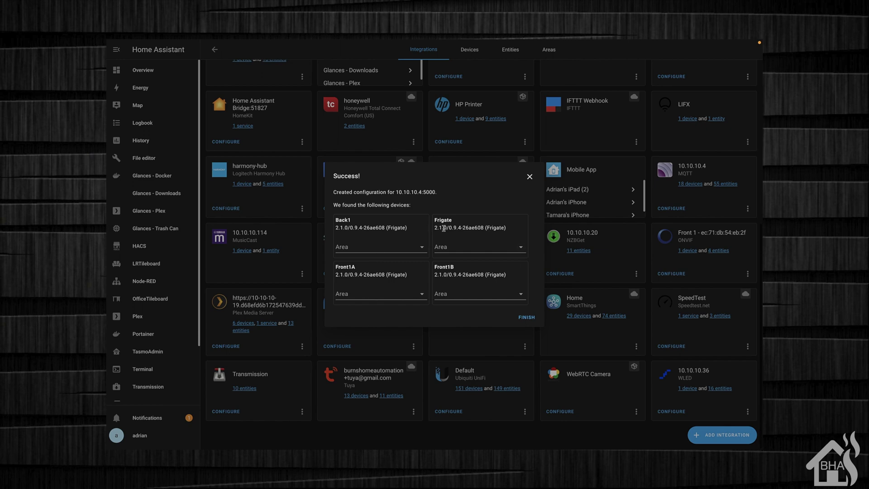
click(534, 318)
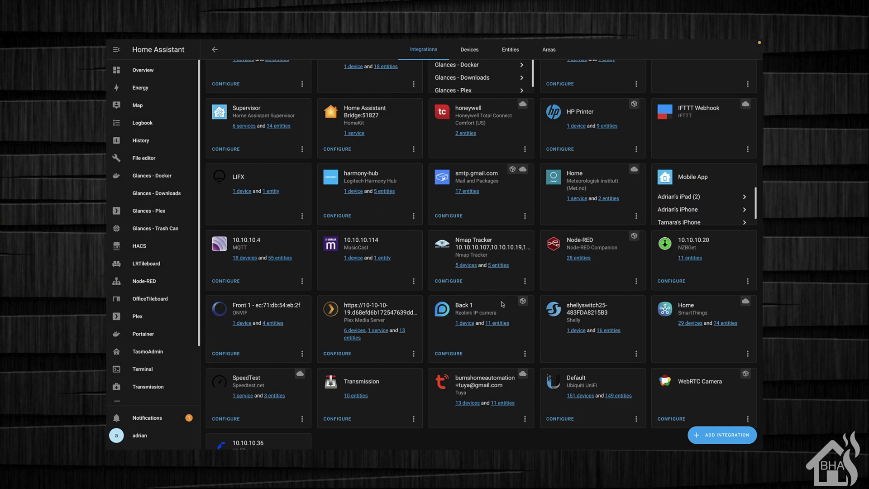
scroll(572, 304, up, 2)
scroll(572, 305, up, 3)
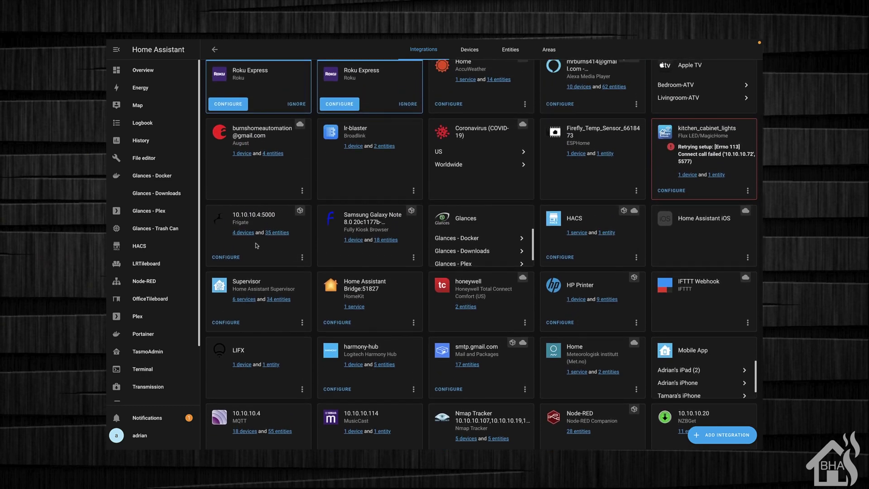
click(243, 233)
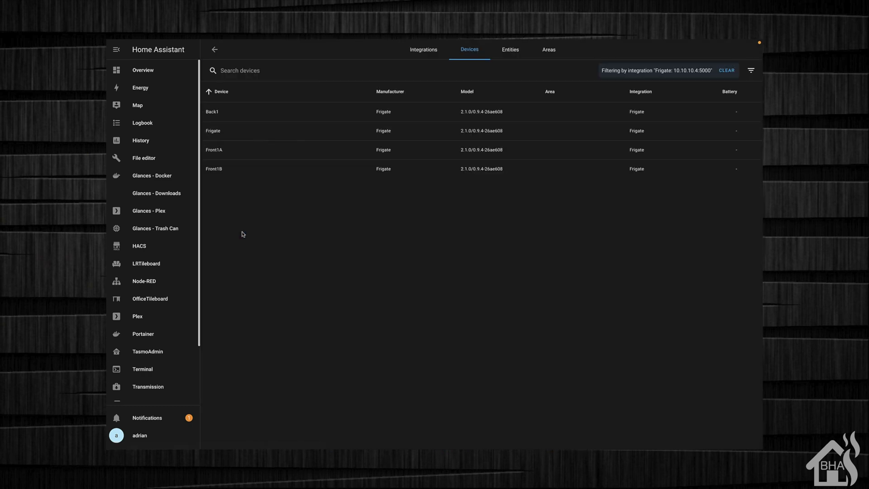
click(208, 111)
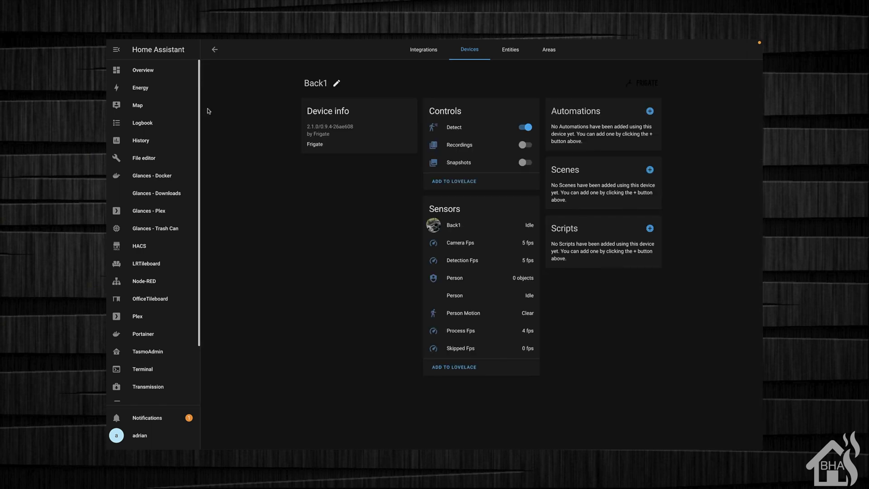
View the Back1 camera entity's live stream, then close it
click(428, 227)
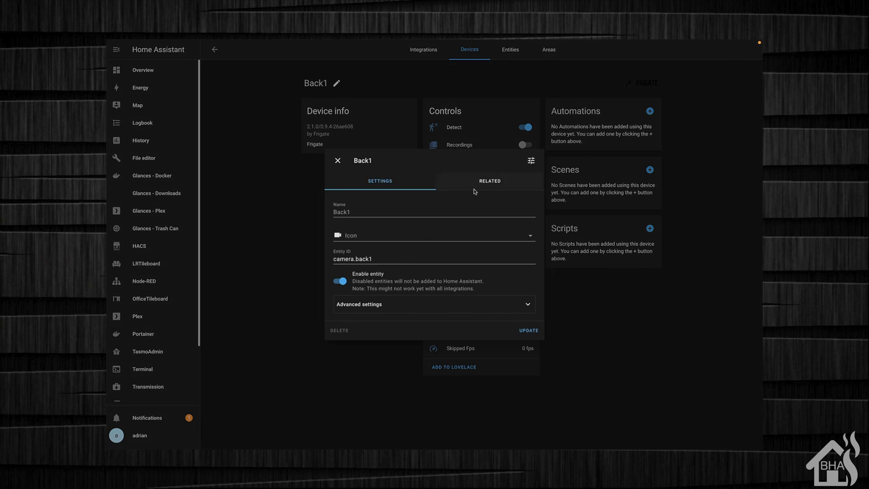
click(533, 161)
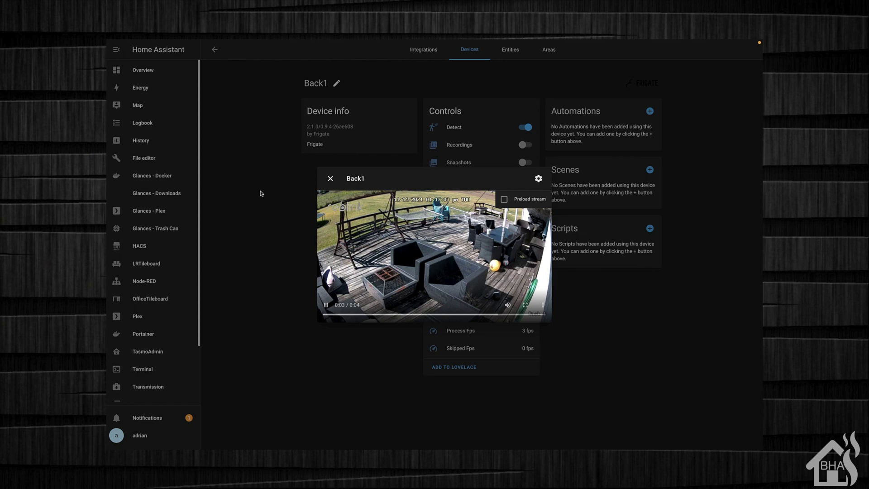
click(330, 179)
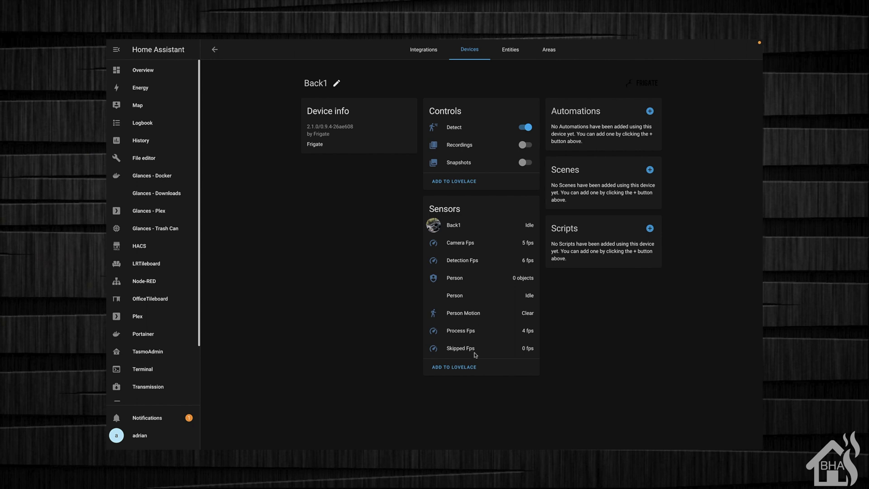
Check the Frigate server device, then open the Front1A camera device page
click(215, 51)
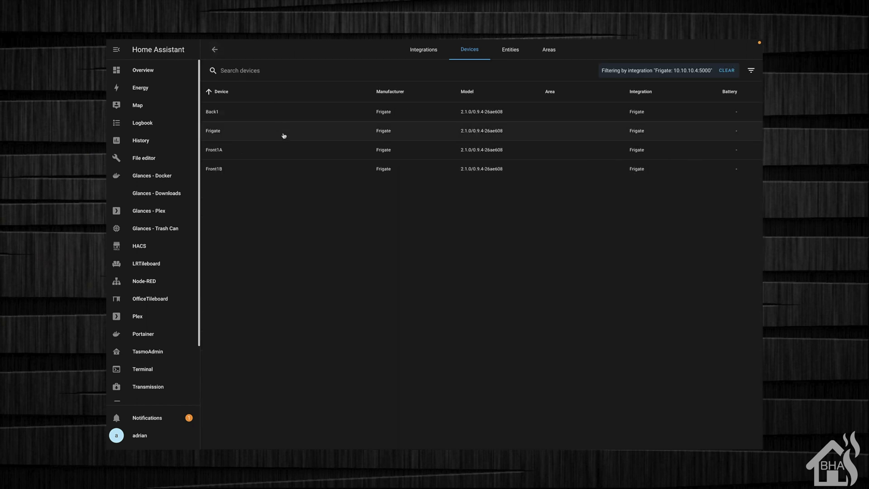
click(216, 129)
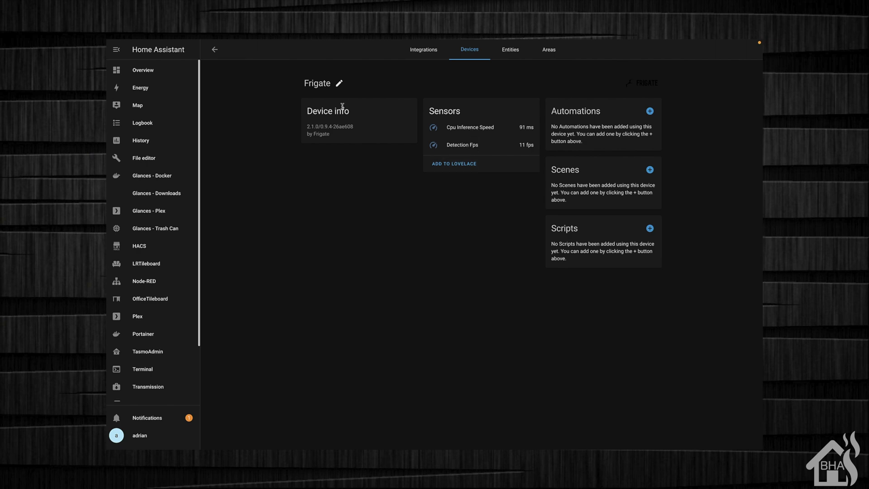
click(213, 51)
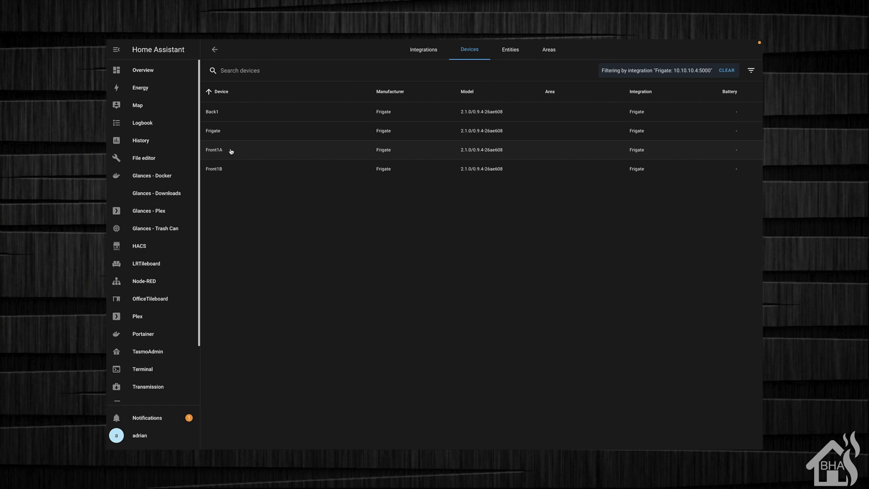
click(216, 151)
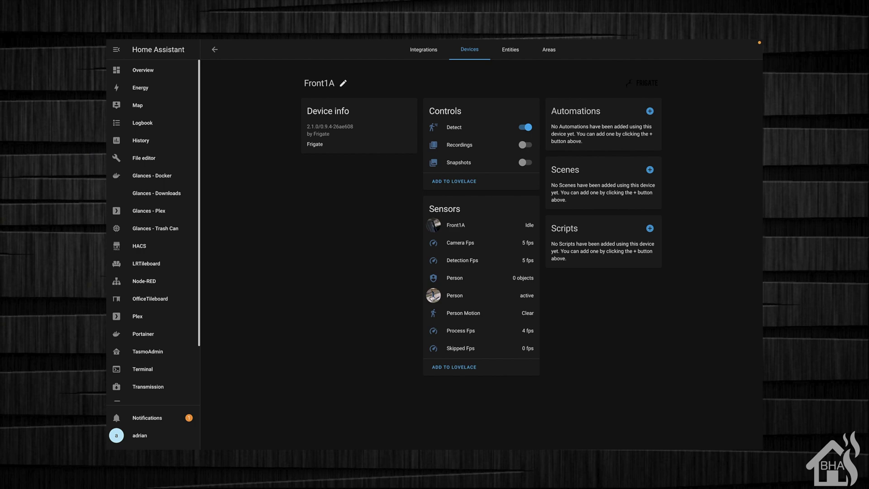
View the Front1A Person snapshot image, then close it
click(433, 298)
click(532, 162)
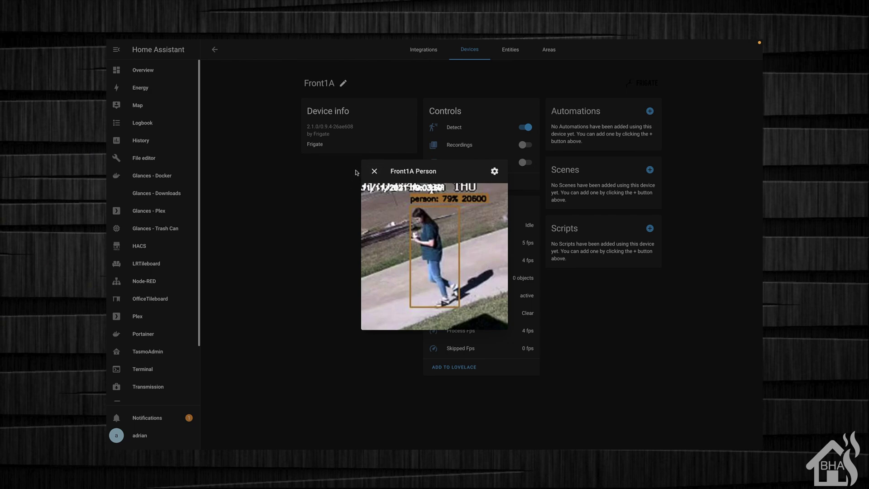
click(374, 171)
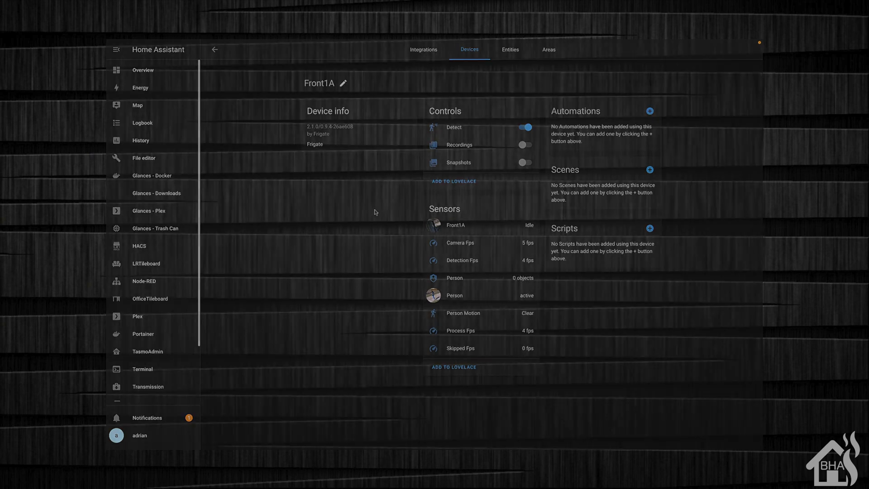